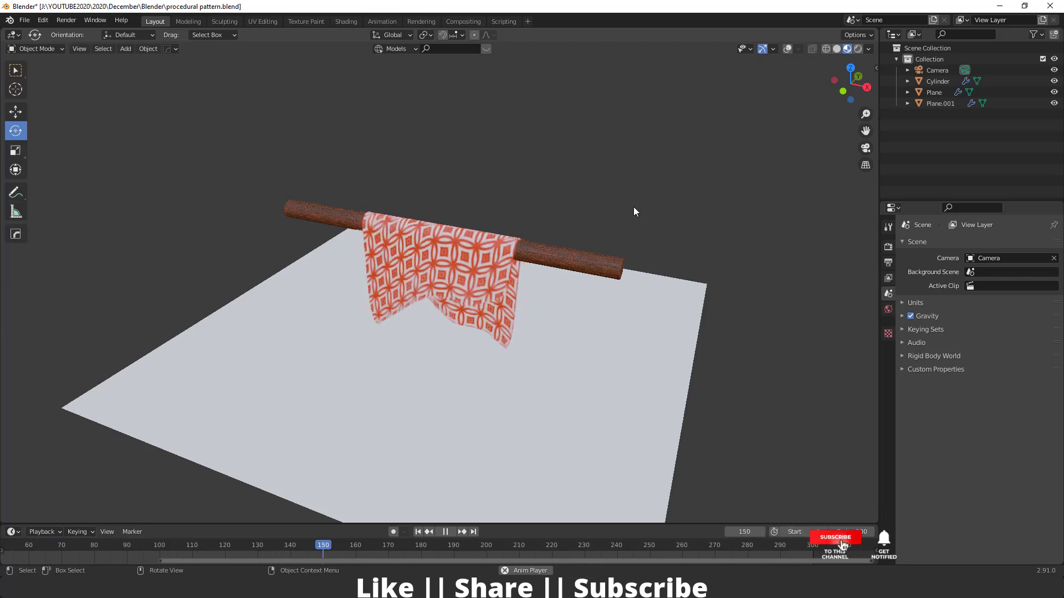
Stop the cloth animation and rewind it to frame 1
{"action": "key", "text": "space"}
{"action": "left_click", "coordinate": [418, 531]}
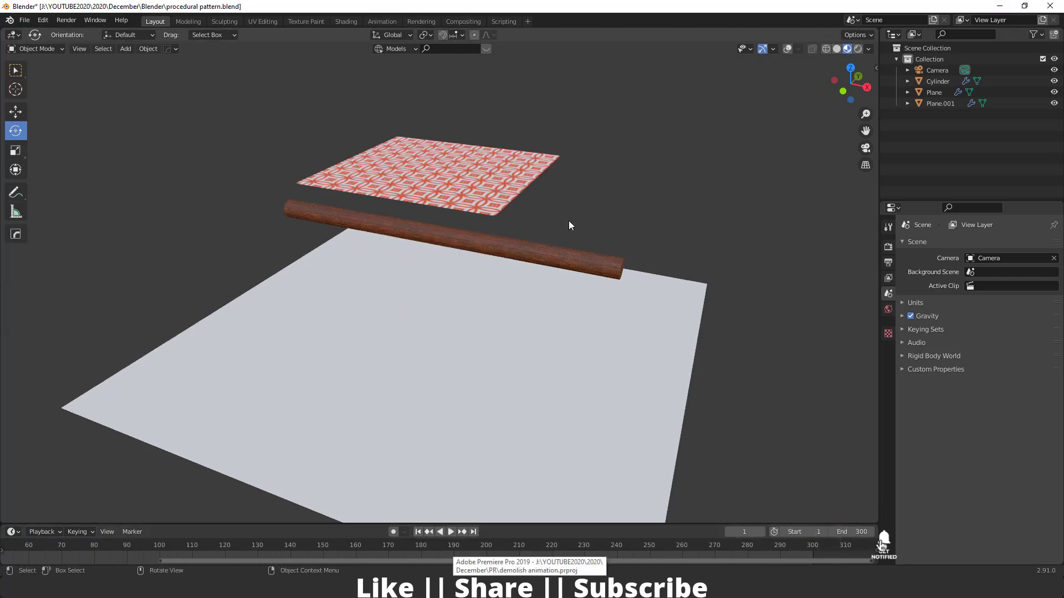
{"action": "scroll", "coordinate": [492, 248], "scroll_direction": "down", "scroll_amount": 4}
Turn the viewport overlays back on and select all four scene objects
{"action": "left_click", "coordinate": [786, 49]}
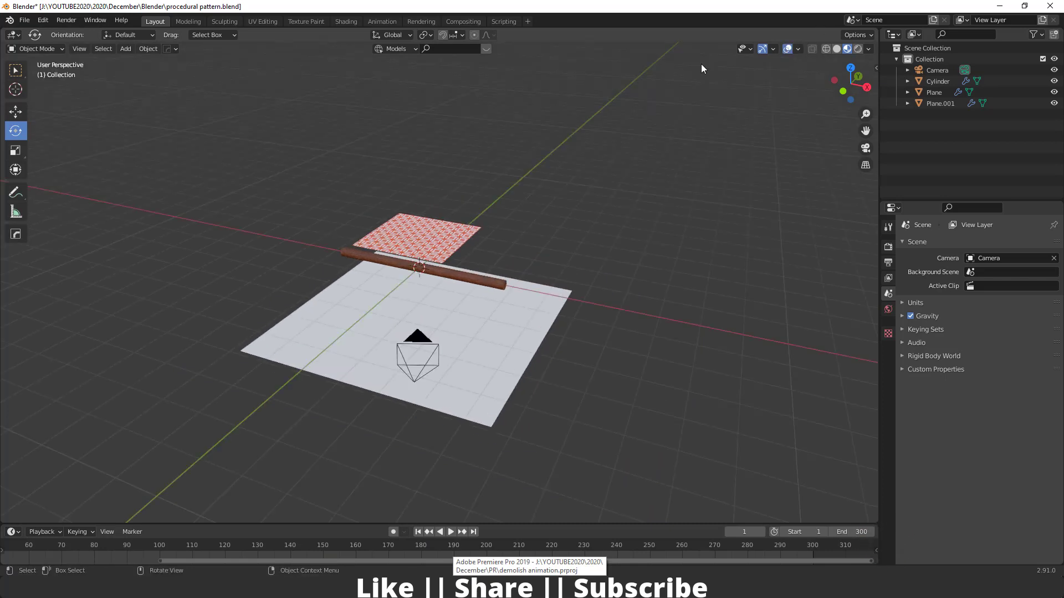
{"action": "scroll", "coordinate": [482, 342], "scroll_direction": "up", "scroll_amount": 3}
{"action": "middle_click_drag", "start_coordinate": [469, 353], "coordinate": [462, 352], "text": "shift"}
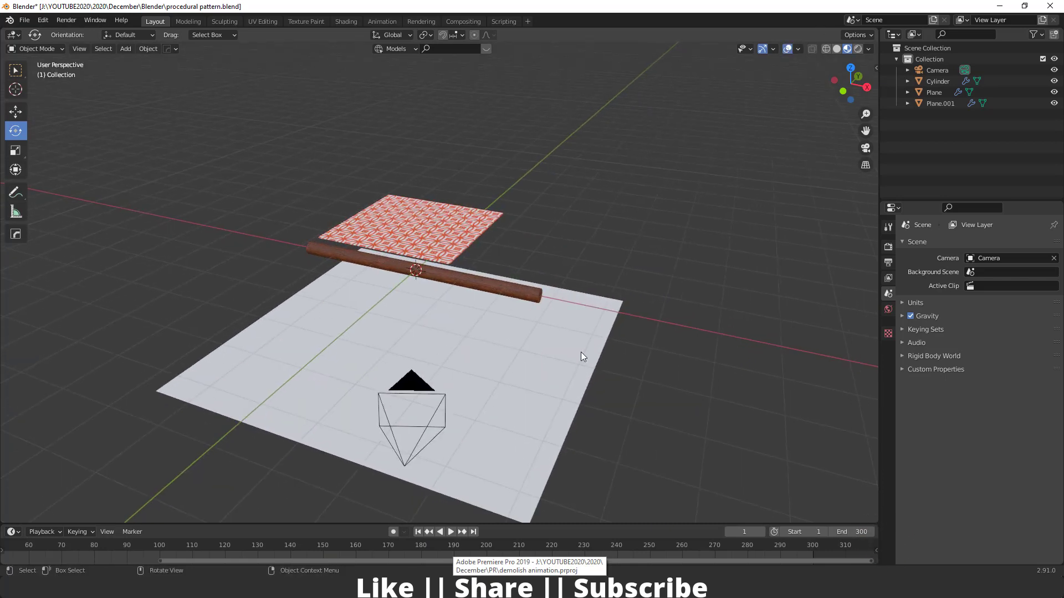
{"action": "scroll", "coordinate": [471, 346], "scroll_direction": "down", "scroll_amount": 2}
{"action": "key", "text": "a"}
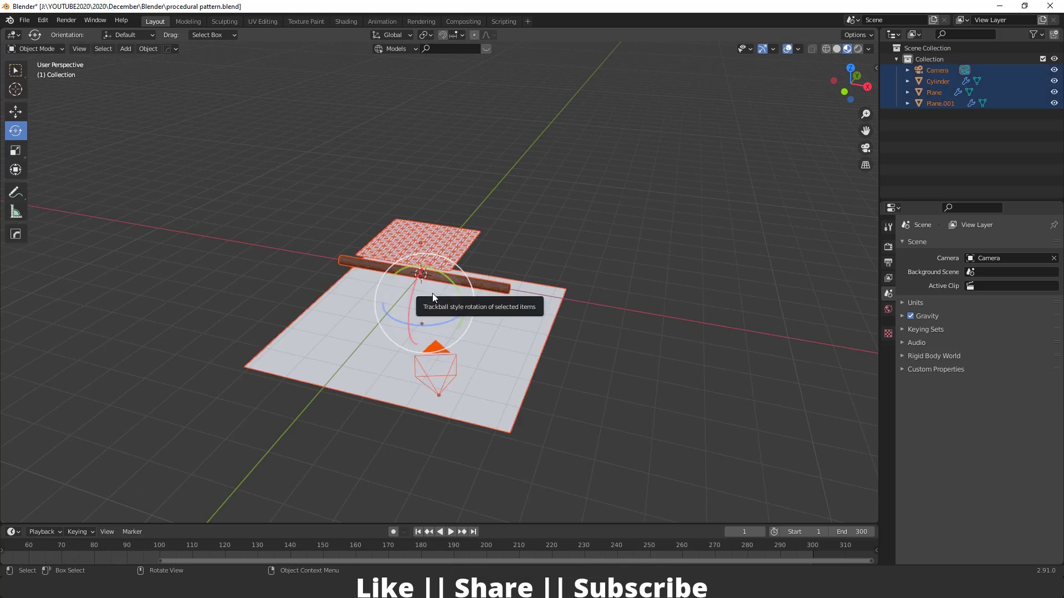
Delete all four objects, toggle the screencast-keys sidebar, and bring up the Add menu
{"action": "key", "text": "Delete"}
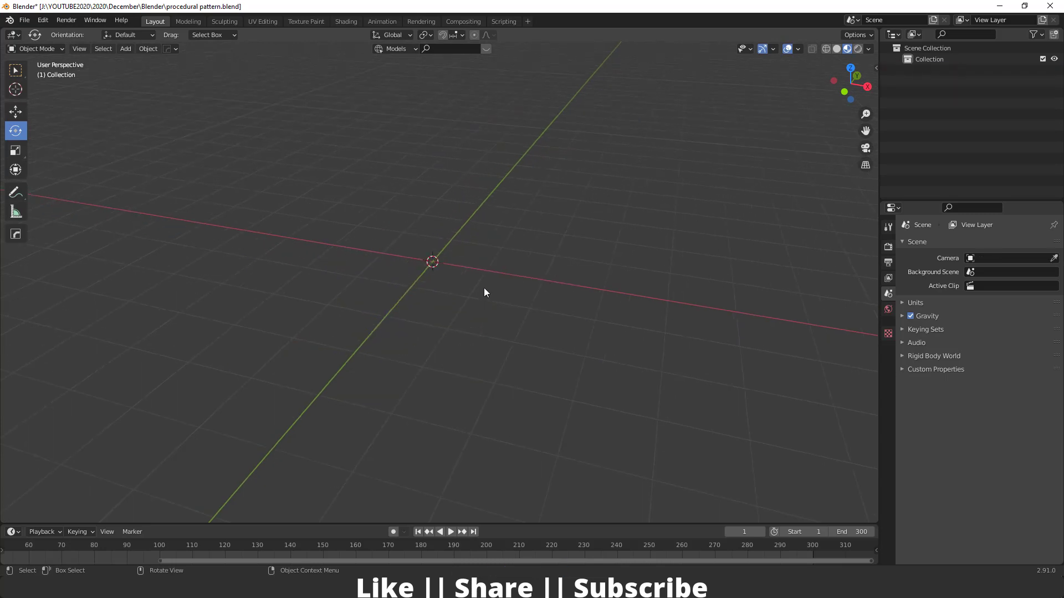
{"action": "key", "text": "n"}
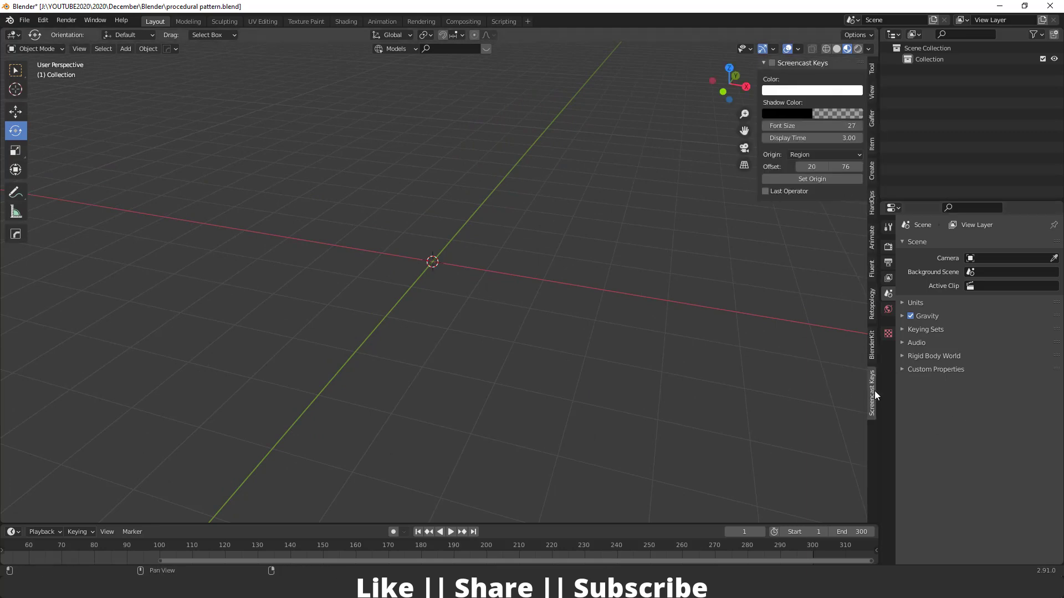
{"action": "key", "text": "n"}
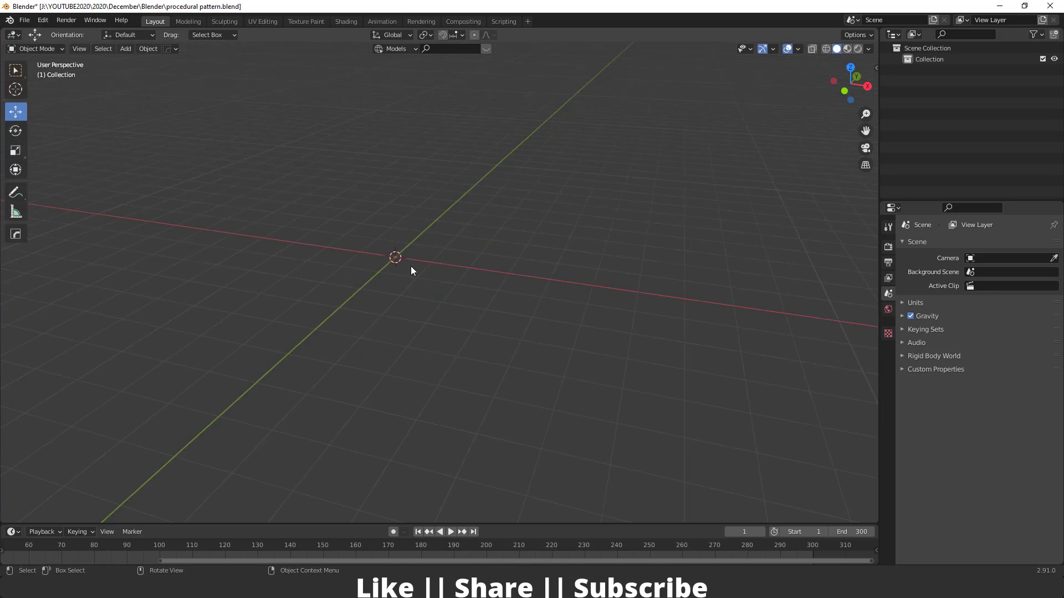
{"action": "key", "text": "shift+a"}
Add a cylinder and rotate it 90° about the Y axis
{"action": "mouse_move", "coordinate": [411, 266]}
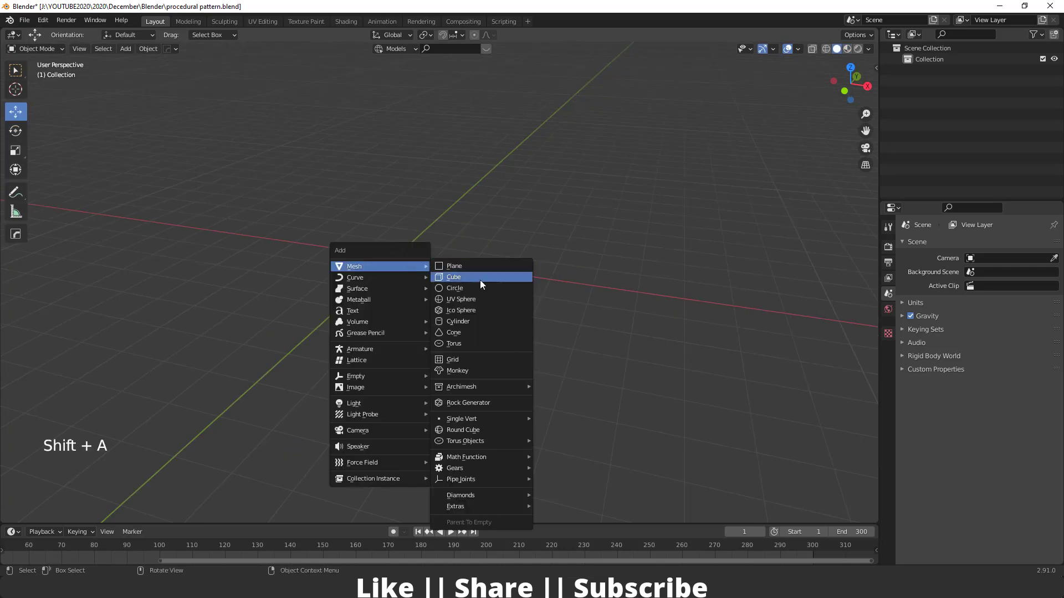
{"action": "left_click", "coordinate": [465, 322]}
{"action": "left_click", "coordinate": [15, 131]}
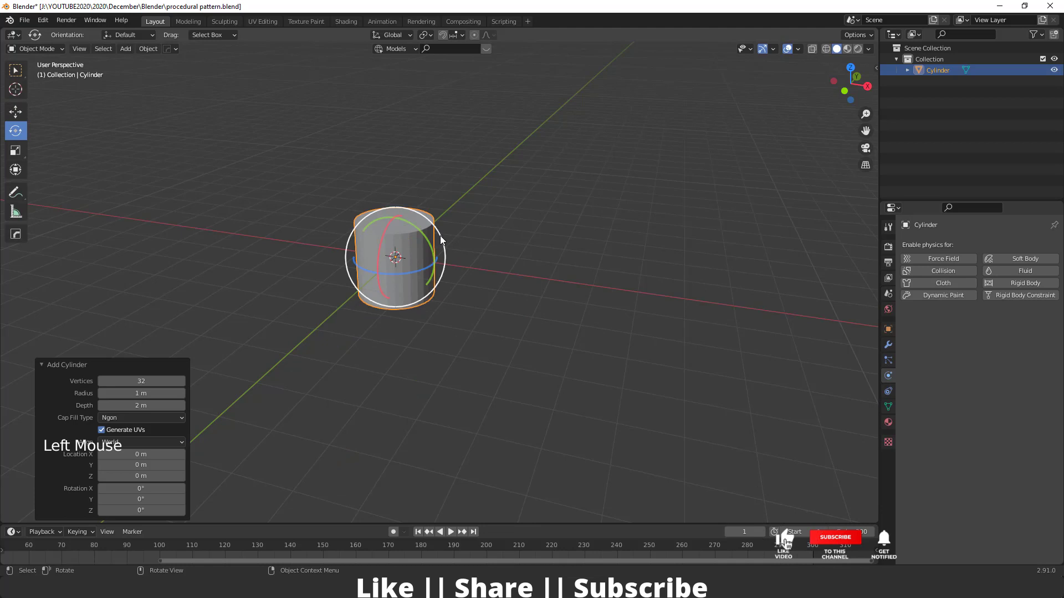
{"action": "left_click_drag", "start_coordinate": [438, 247], "coordinate": [423, 322]}
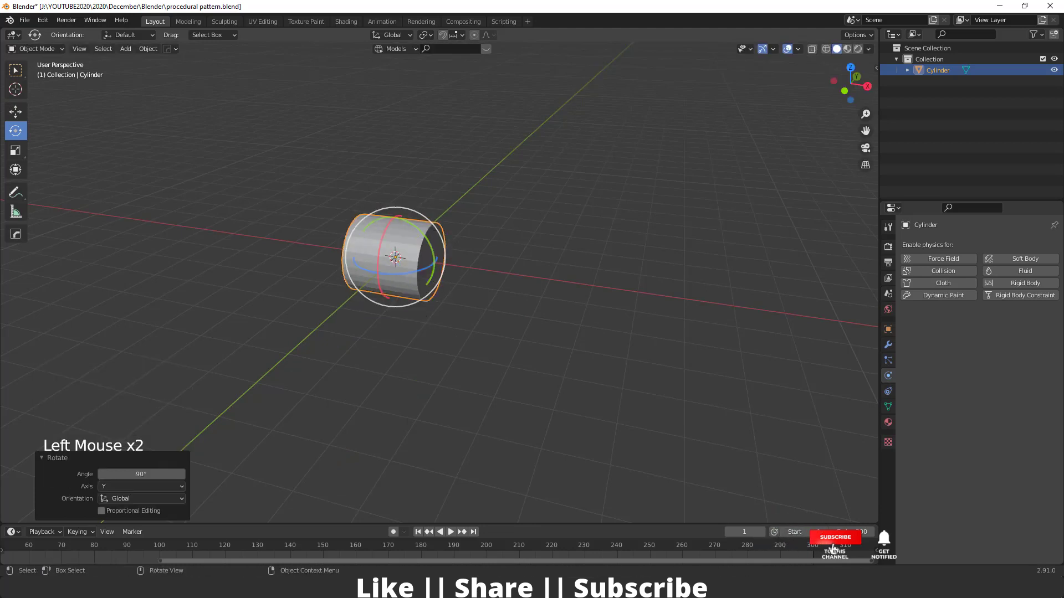
{"action": "middle_click_drag", "start_coordinate": [444, 345], "coordinate": [473, 328], "text": "shift"}
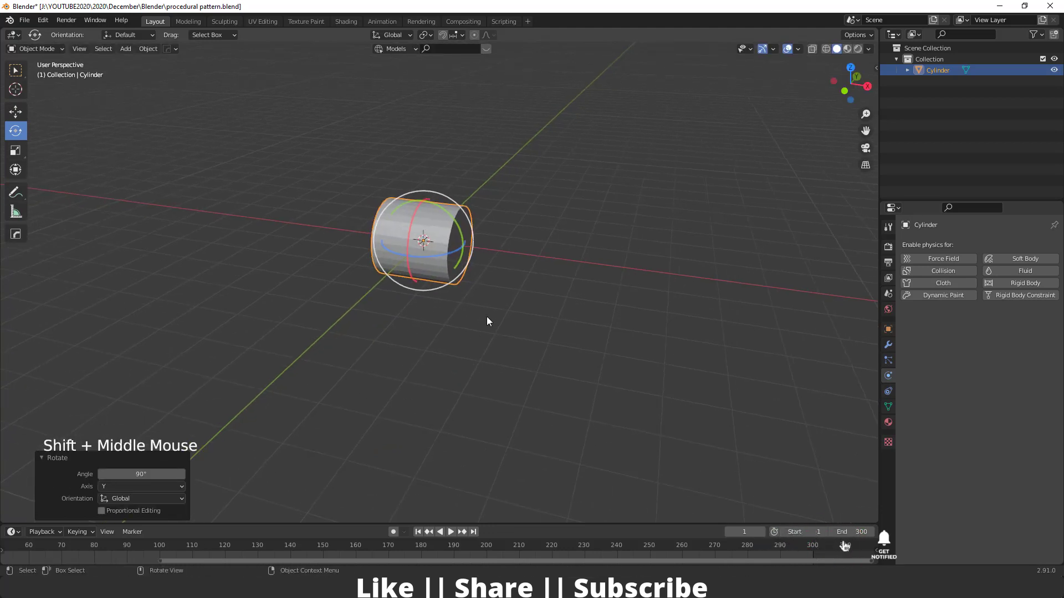
Scale the cylinder into a thin rod: shrink uniformly to 0.198, stretch X to 2.012
{"action": "key", "text": "s"}
{"action": "key", "text": "x"}
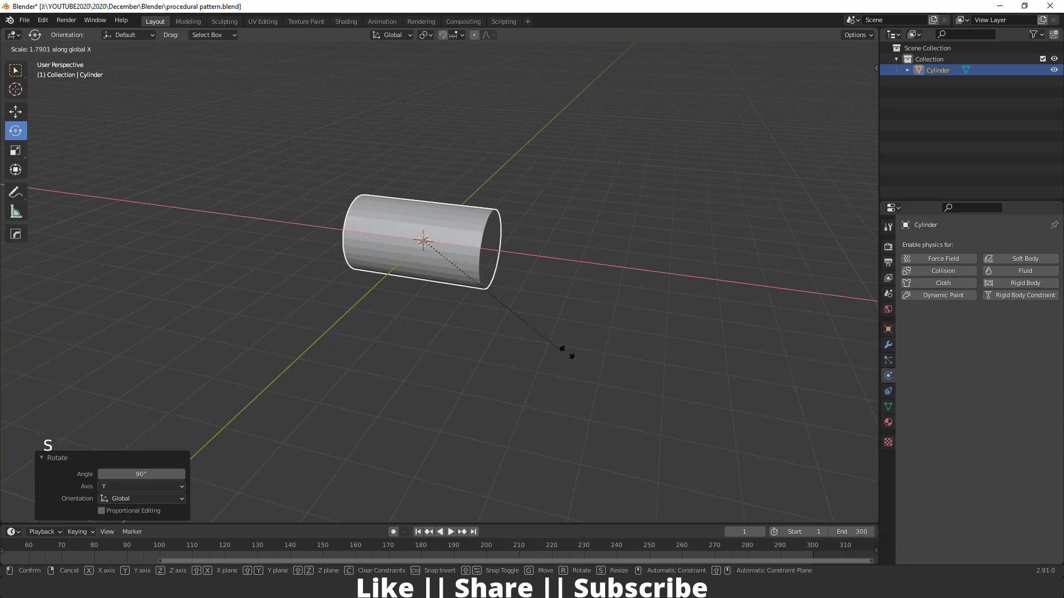
{"action": "left_click", "coordinate": [854, 382]}
{"action": "key", "text": "s"}
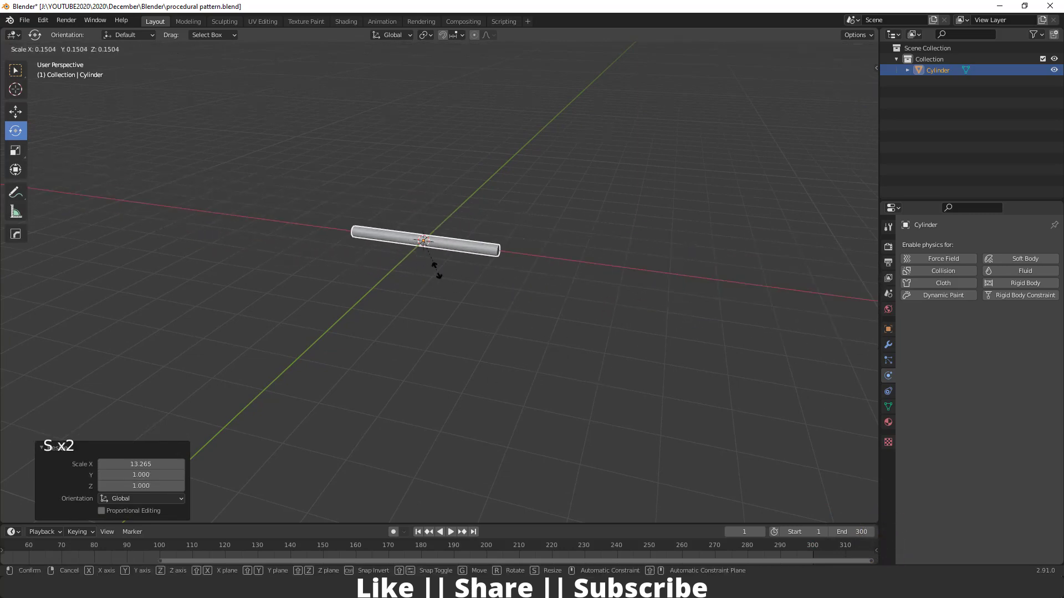
{"action": "left_click", "coordinate": [445, 281]}
{"action": "key", "text": "s"}
{"action": "key", "text": "x"}
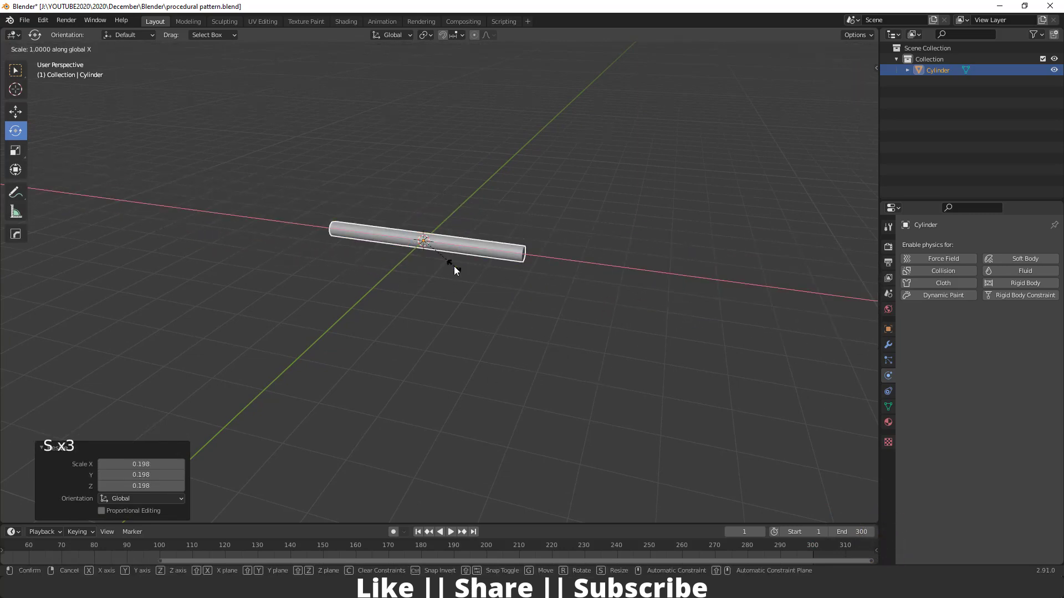
{"action": "left_click", "coordinate": [492, 284]}
{"action": "scroll", "coordinate": [423, 240], "scroll_direction": "up", "scroll_amount": 5}
{"action": "middle_click_drag", "start_coordinate": [423, 239], "coordinate": [475, 294], "text": "shift"}
{"action": "scroll", "coordinate": [397, 280], "scroll_direction": "up", "scroll_amount": 3}
{"action": "scroll", "coordinate": [361, 249], "scroll_direction": "down", "scroll_amount": 3}
Enable Auto Smooth at 30° in the cylinder's Normals settings
{"action": "right_click", "coordinate": [476, 260]}
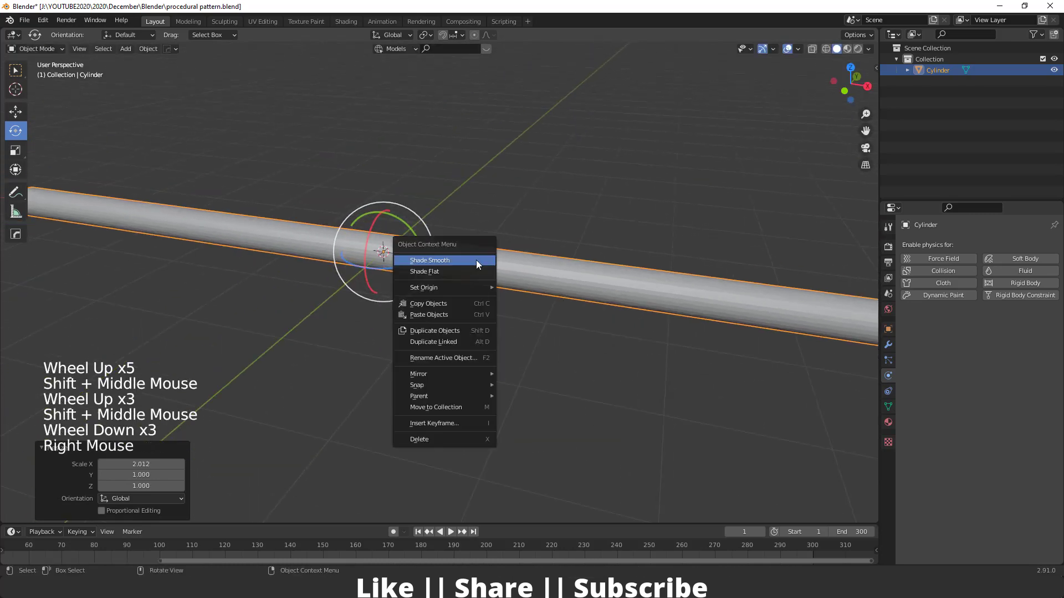
{"action": "scroll", "coordinate": [424, 320], "scroll_direction": "down", "scroll_amount": 3}
{"action": "mouse_move", "coordinate": [424, 320]}
{"action": "middle_mouse_down", "text": "shift"}
{"action": "mouse_move", "coordinate": [443, 324]}
{"action": "mouse_move", "coordinate": [394, 301]}
{"action": "mouse_move", "coordinate": [428, 310]}
{"action": "middle_mouse_up", "text": "shift"}
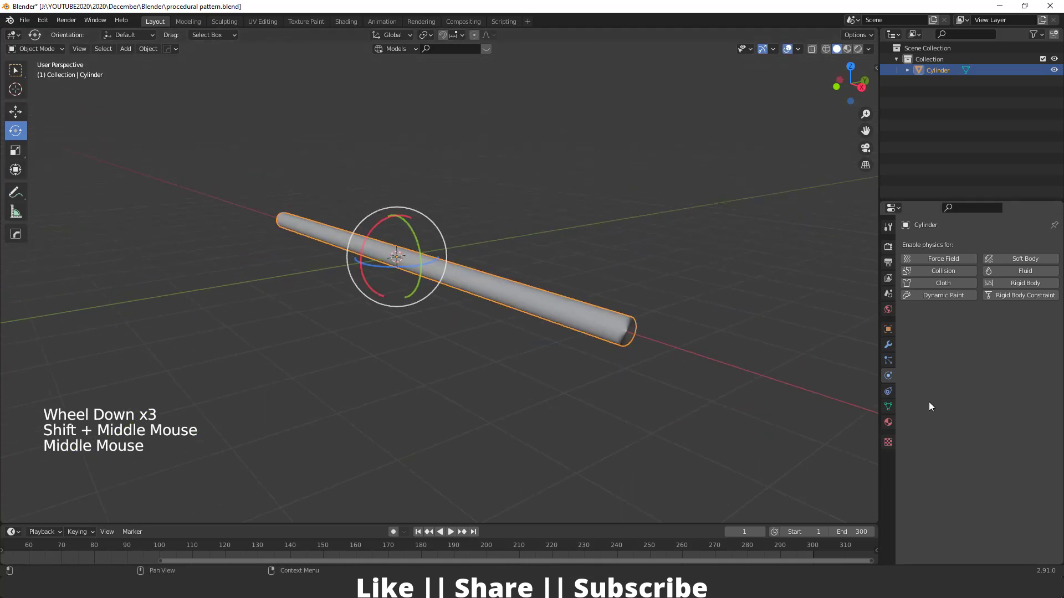
{"action": "left_click", "coordinate": [887, 407]}
{"action": "left_click", "coordinate": [903, 435]}
{"action": "left_click", "coordinate": [963, 451]}
{"action": "scroll", "coordinate": [544, 336], "scroll_direction": "up", "scroll_amount": 5}
{"action": "middle_click_drag", "start_coordinate": [544, 336], "coordinate": [425, 329], "text": "shift"}
{"action": "scroll", "coordinate": [453, 318], "scroll_direction": "down", "scroll_amount": 3}
{"action": "scroll", "coordinate": [412, 320], "scroll_direction": "down", "scroll_amount": 2}
{"action": "key", "text": "shift+a"}
Add a plane, scale it to 1.914, and raise it about 2.96 m above the rod
{"action": "mouse_move", "coordinate": [346, 303]}
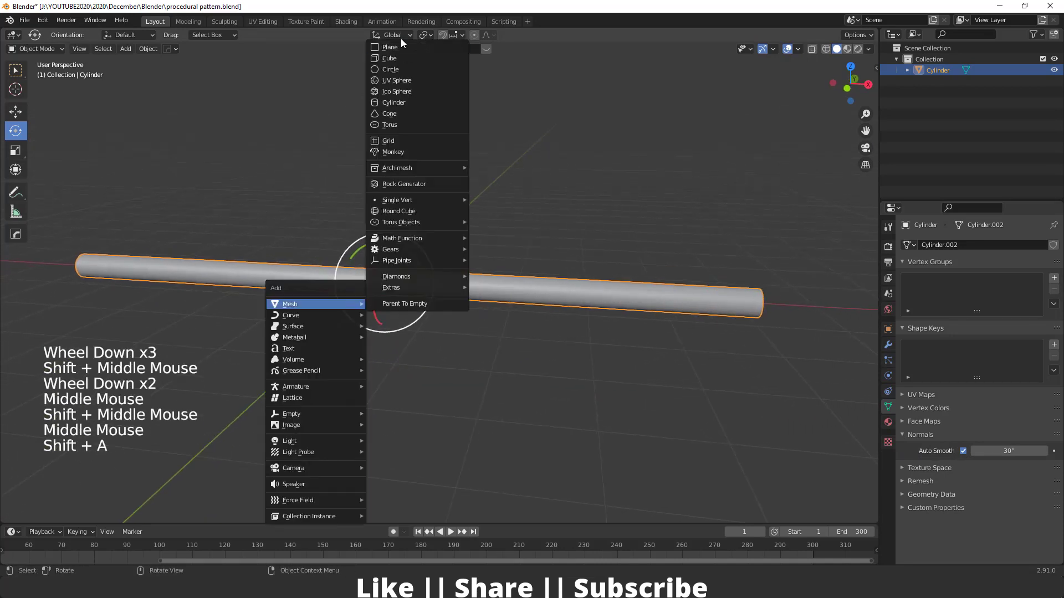
{"action": "left_click", "coordinate": [402, 45]}
{"action": "scroll", "coordinate": [427, 288], "scroll_direction": "down", "scroll_amount": 1}
{"action": "middle_click_drag", "start_coordinate": [427, 288], "coordinate": [436, 277]}
{"action": "scroll", "coordinate": [435, 277], "scroll_direction": "up", "scroll_amount": 1}
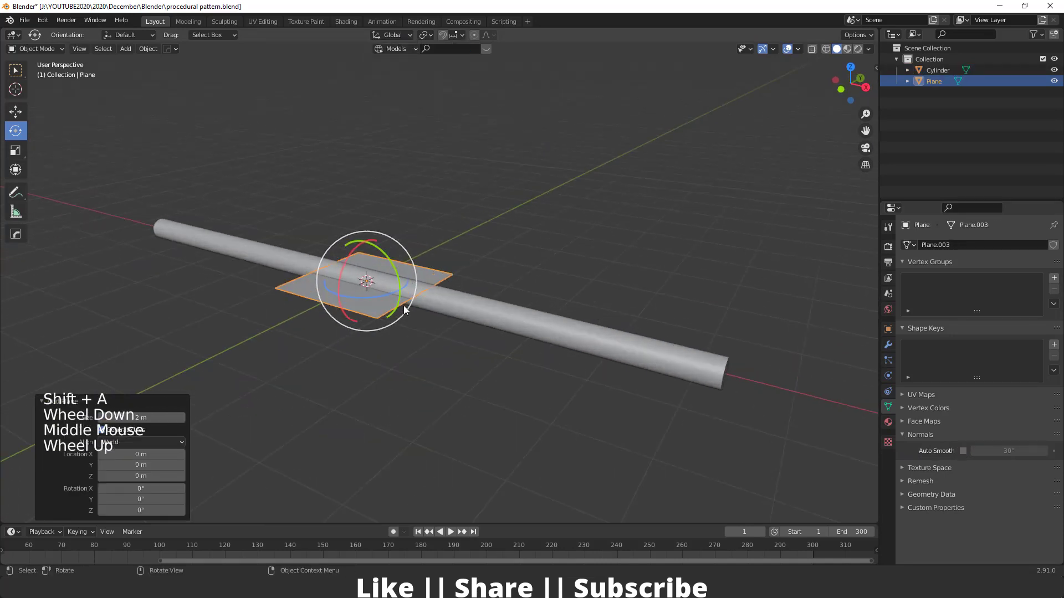
{"action": "key", "text": "s"}
{"action": "left_click", "coordinate": [438, 318]}
{"action": "key", "text": "w"}
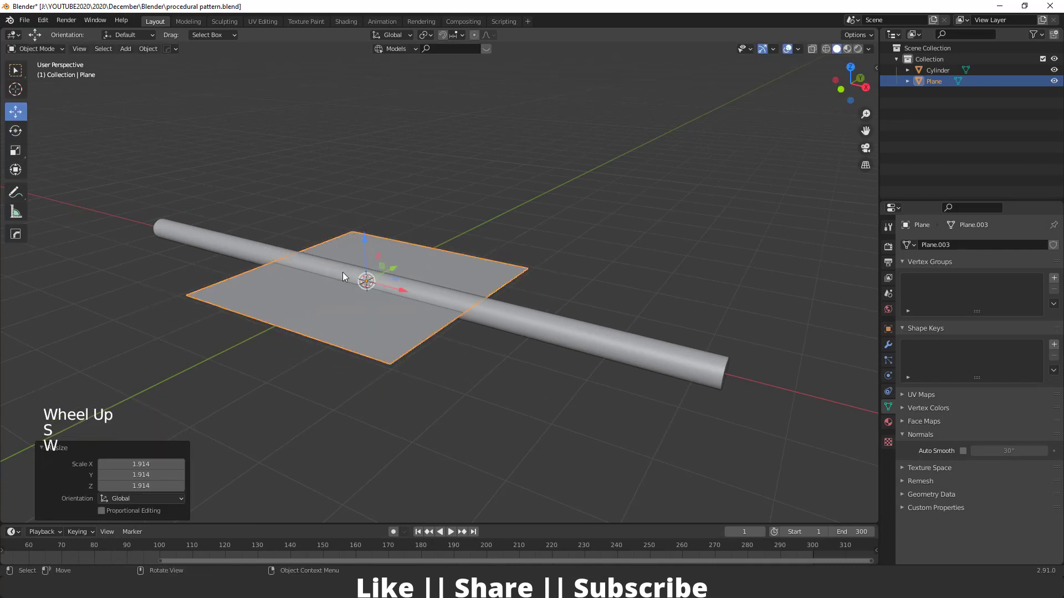
{"action": "left_click_drag", "start_coordinate": [361, 246], "coordinate": [362, 60]}
{"action": "middle_click_drag", "start_coordinate": [368, 142], "coordinate": [370, 191], "text": "shift"}
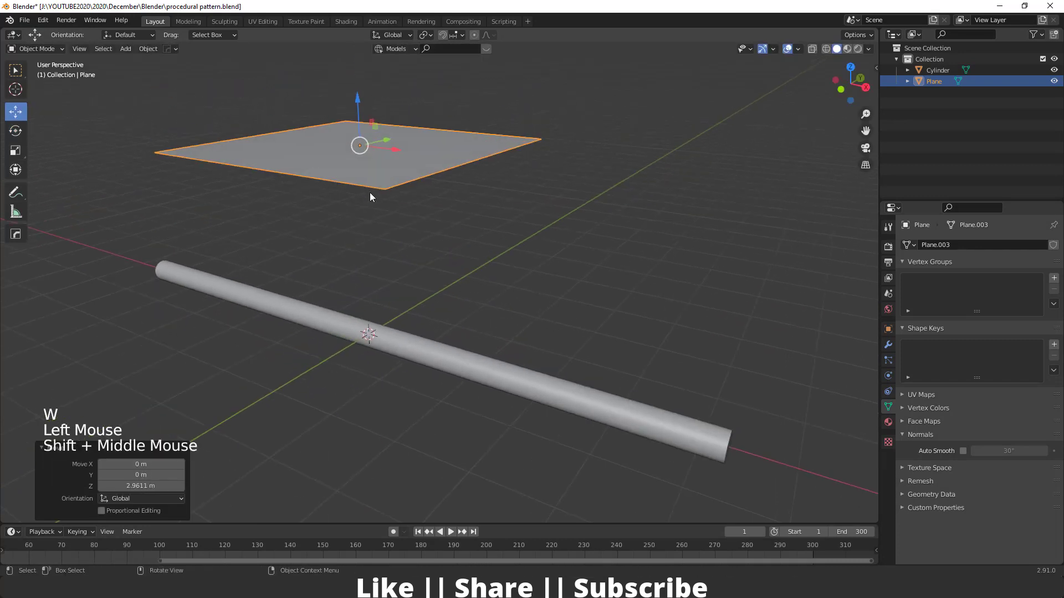
Subdivide the plane's mesh in Edit Mode and return to Object Mode
{"action": "key", "text": "Tab"}
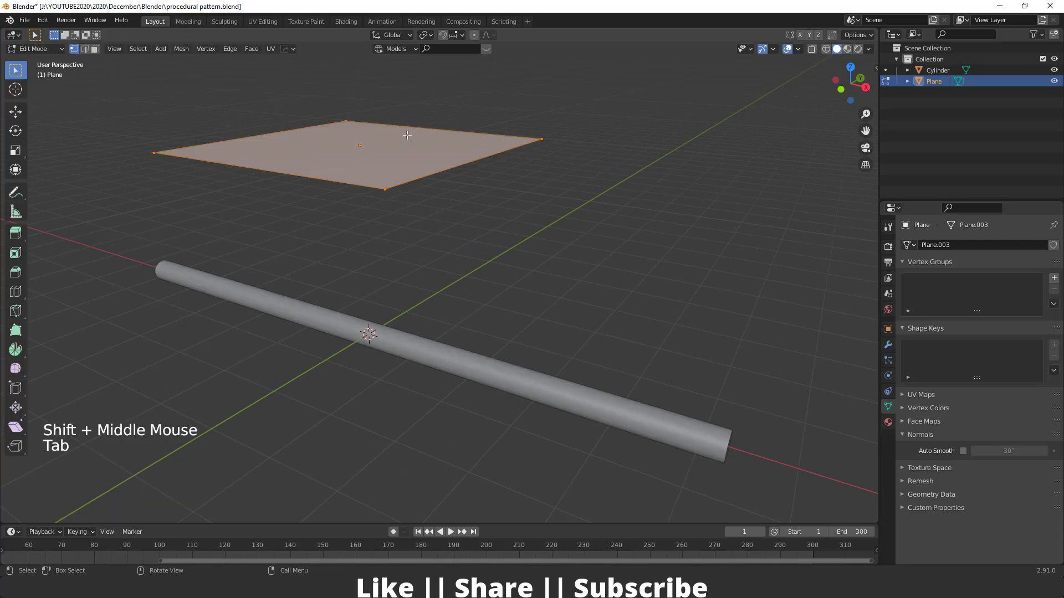
{"action": "right_click", "coordinate": [395, 151]}
{"action": "left_click", "coordinate": [335, 151]}
{"action": "right_click", "coordinate": [374, 154]}
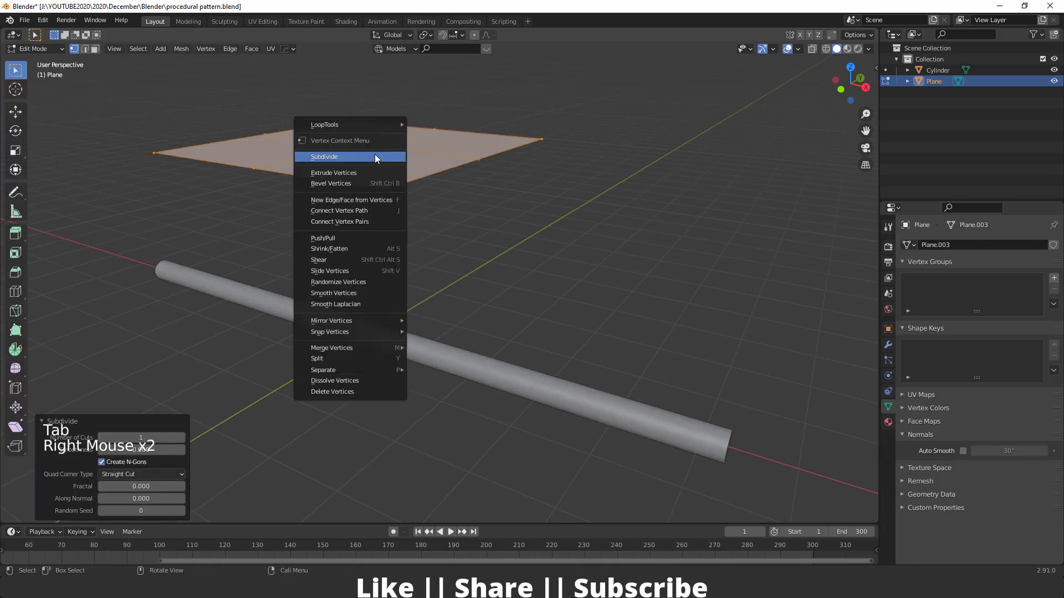
{"action": "right_click", "coordinate": [375, 154]}
{"action": "right_click", "coordinate": [374, 154]}
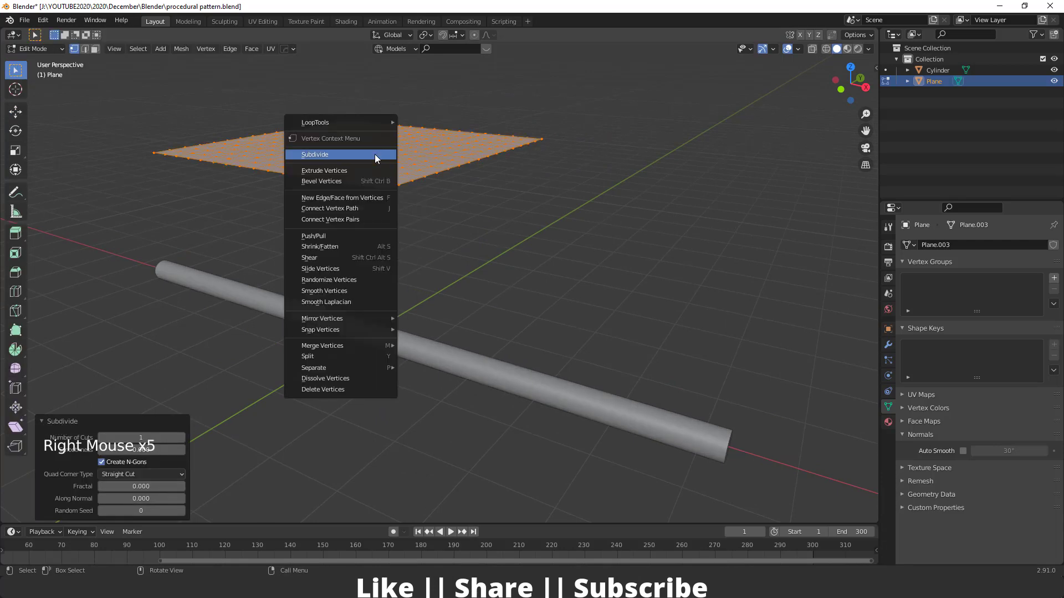
{"action": "left_click", "coordinate": [462, 244]}
{"action": "key", "text": "Tab"}
{"action": "scroll", "coordinate": [463, 244], "scroll_direction": "down", "scroll_amount": 1}
{"action": "middle_click_drag", "start_coordinate": [462, 244], "coordinate": [423, 325]}
{"action": "scroll", "coordinate": [468, 245], "scroll_direction": "down", "scroll_amount": 2}
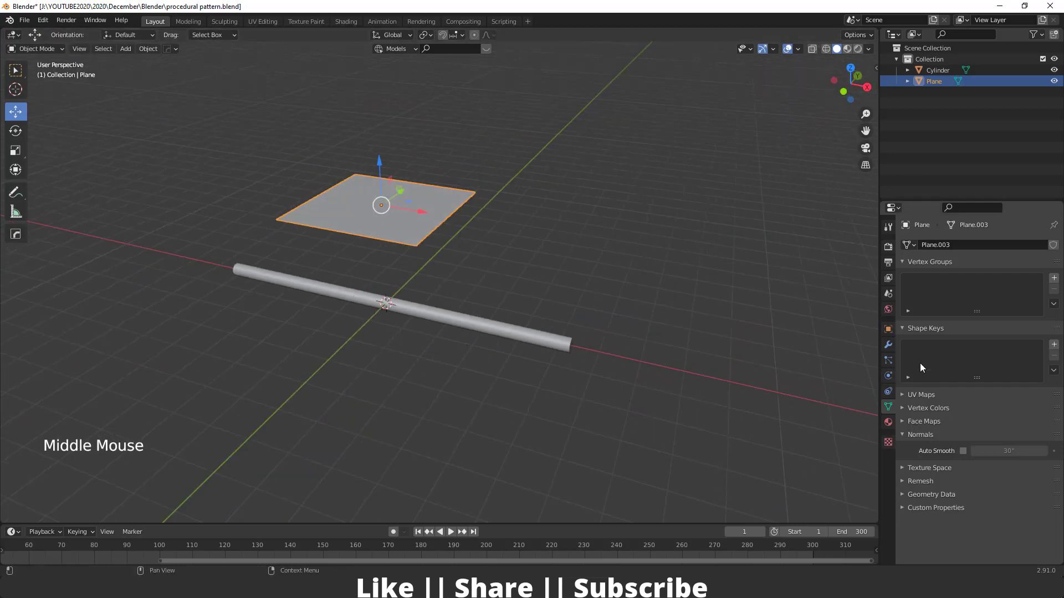
Give the plane Soft Body physics with Goal turned off
{"action": "left_click", "coordinate": [889, 376]}
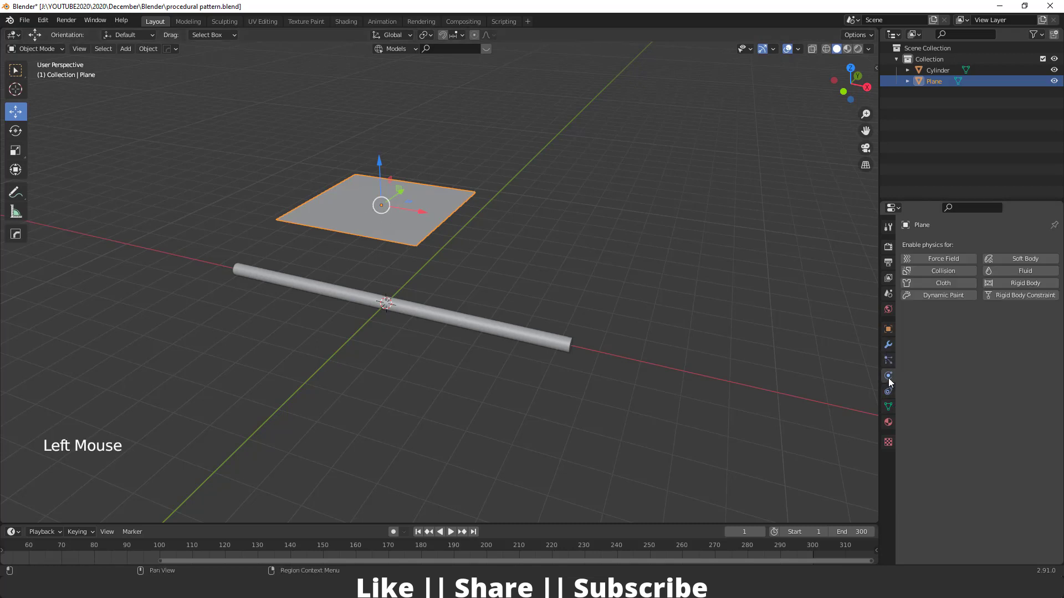
{"action": "left_click", "coordinate": [1023, 258]}
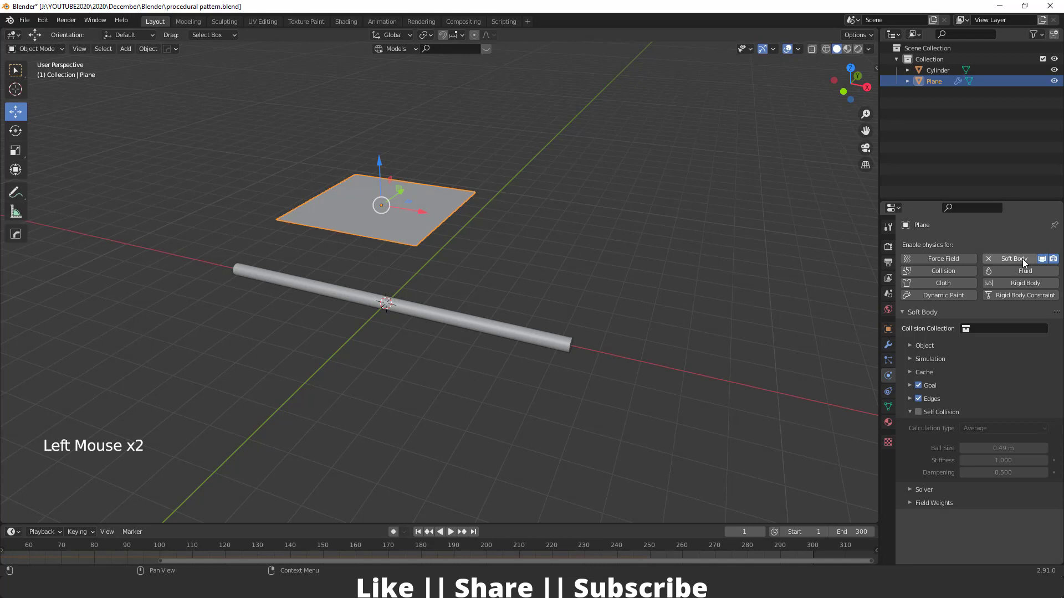
{"action": "left_click", "coordinate": [919, 386]}
{"action": "middle_click_drag", "start_coordinate": [530, 275], "coordinate": [453, 314]}
{"action": "scroll", "coordinate": [424, 292], "scroll_direction": "up", "scroll_amount": 2}
Test-play the drop, rewind to frame 1, and add Collision physics to the cylinder rod
{"action": "key", "text": "space"}
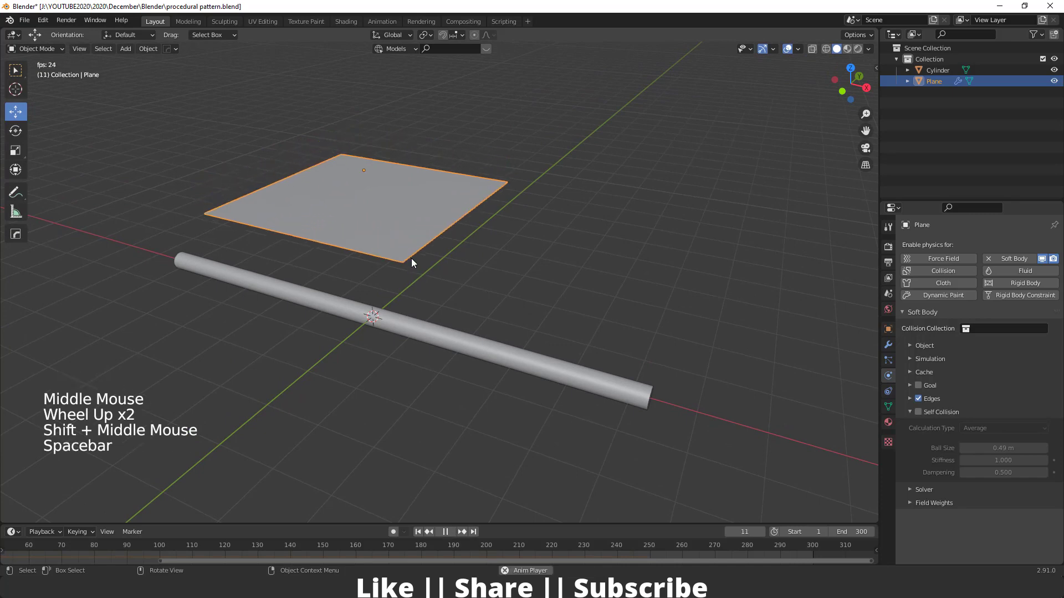
{"action": "key", "text": "space"}
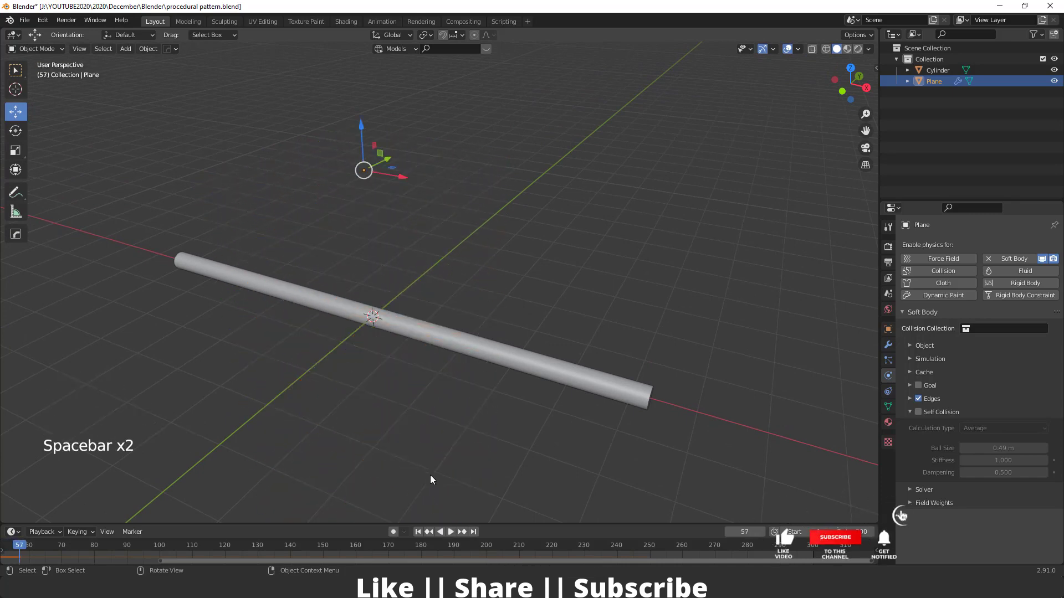
{"action": "left_click", "coordinate": [418, 531]}
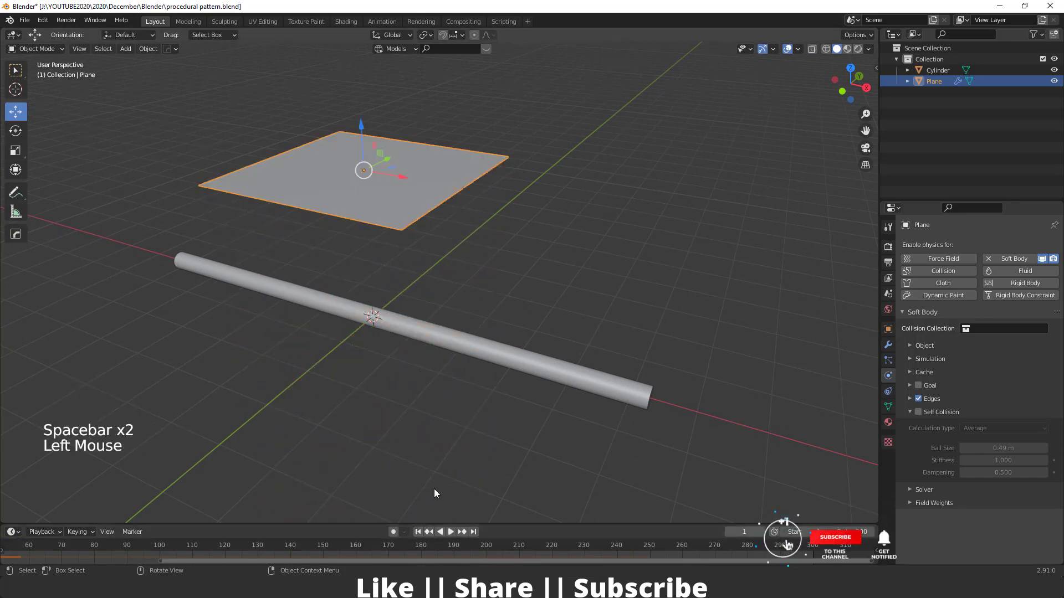
{"action": "left_click", "coordinate": [453, 339]}
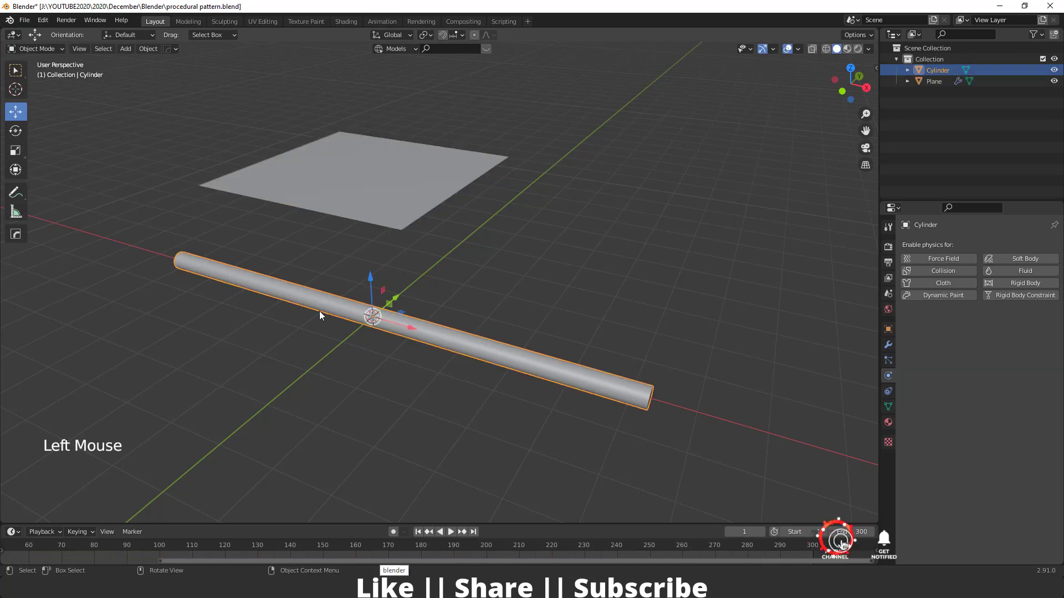
{"action": "left_click", "coordinate": [943, 271]}
Play the soft-body plane falling onto the rod, rewind to frame 1, and select the plane
{"action": "left_click", "coordinate": [477, 240]}
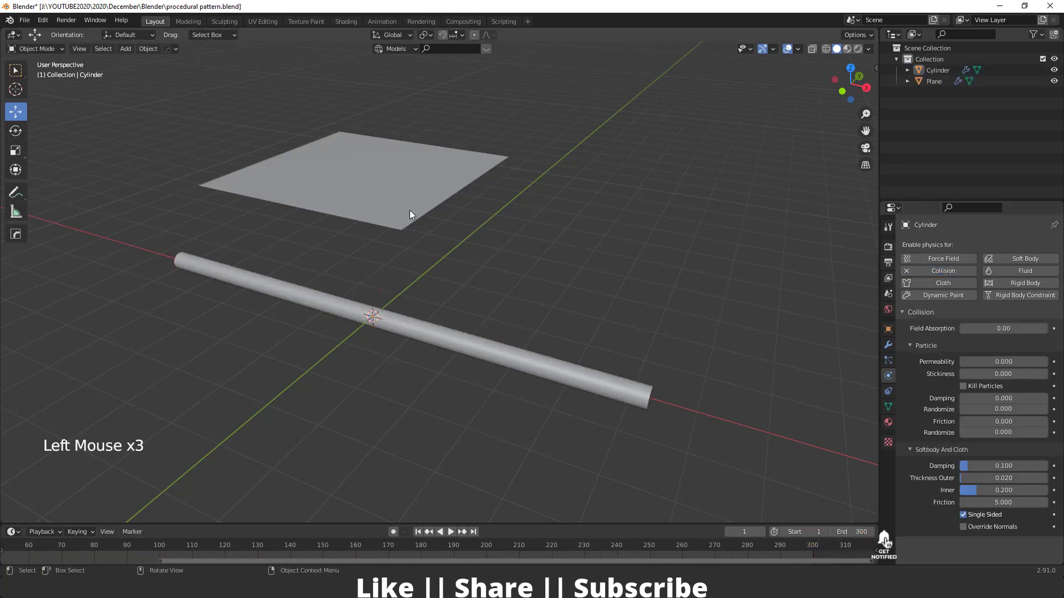
{"action": "key", "text": "space"}
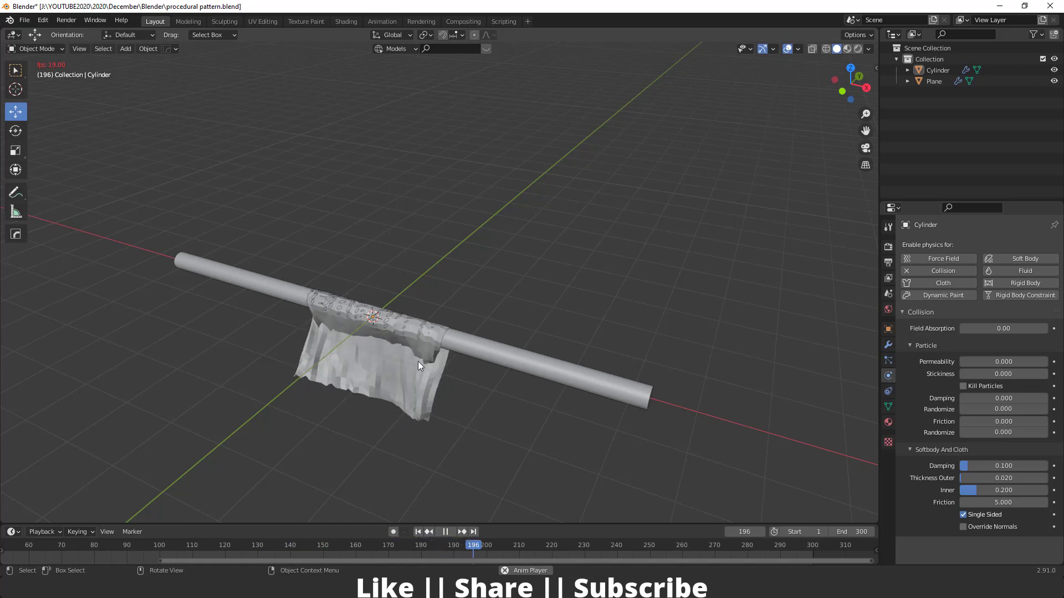
{"action": "key", "text": "space"}
{"action": "left_click", "coordinate": [418, 532]}
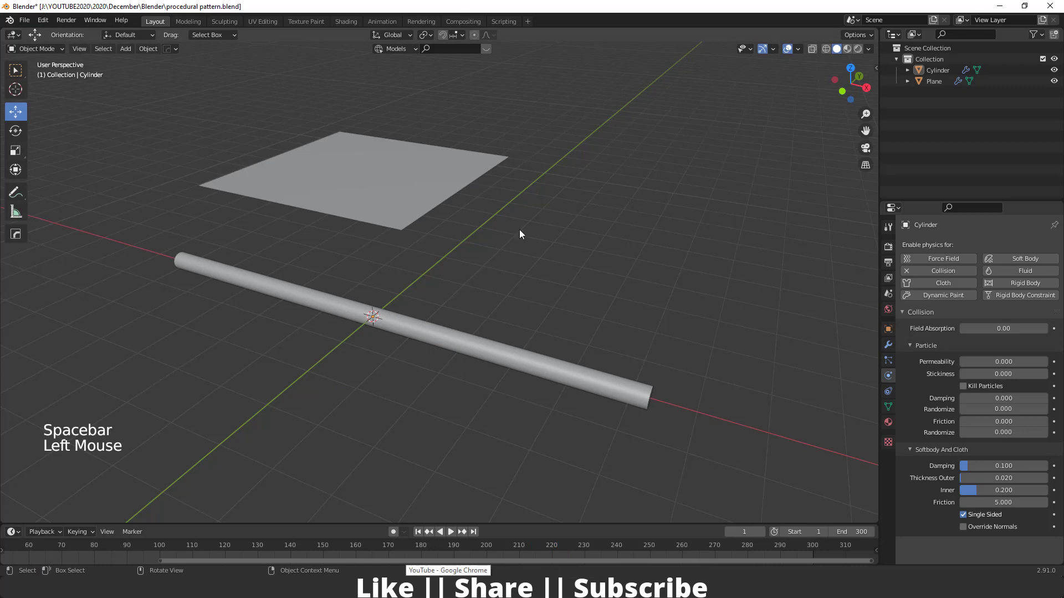
{"action": "left_click", "coordinate": [331, 203]}
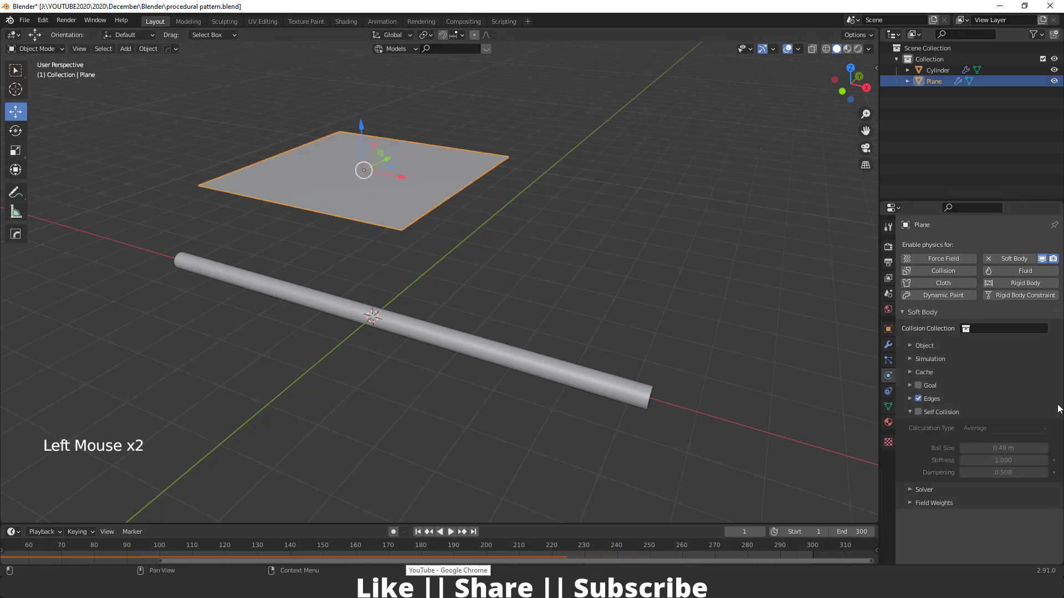
Enable Self Collision, replay to frame 129, close in on the cloth, and add level-2 subdivision
{"action": "left_click", "coordinate": [918, 412]}
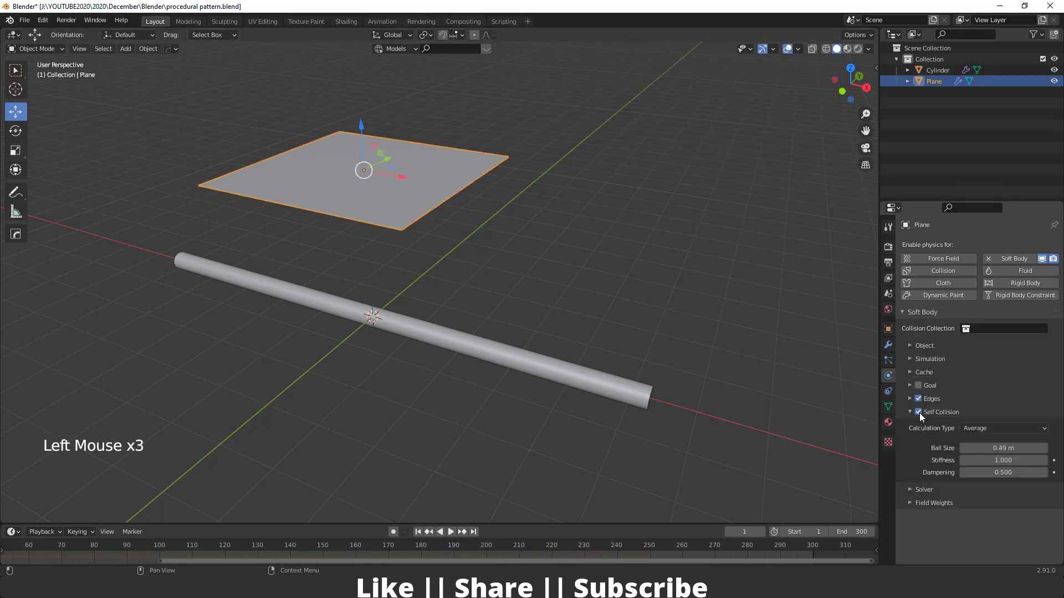
{"action": "key", "text": "space"}
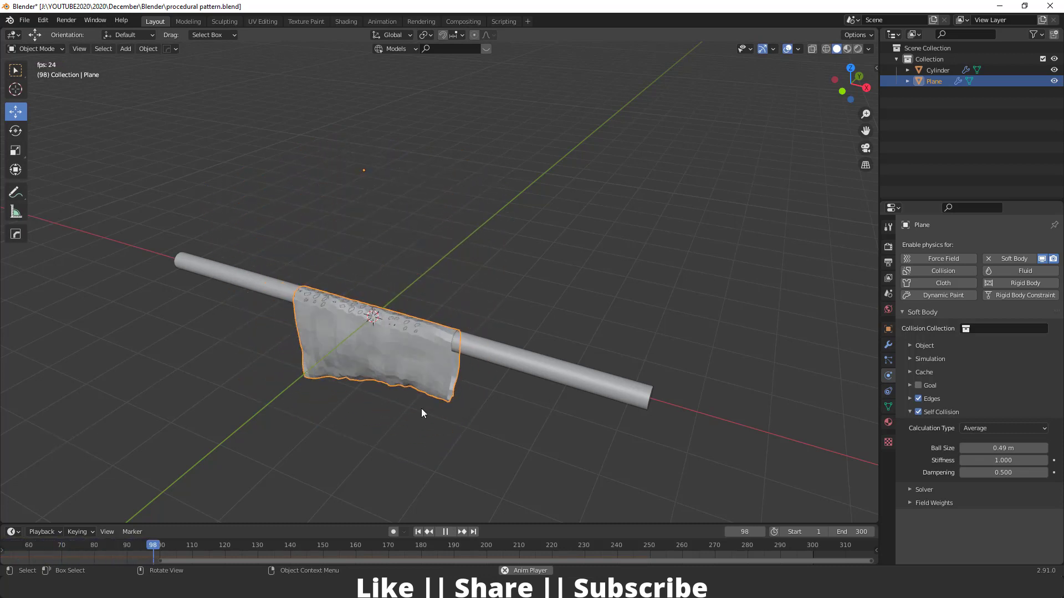
{"action": "key", "text": "space"}
{"action": "scroll", "coordinate": [378, 404], "scroll_direction": "up", "scroll_amount": 3}
{"action": "middle_click_drag", "start_coordinate": [378, 405], "coordinate": [281, 252], "text": "shift"}
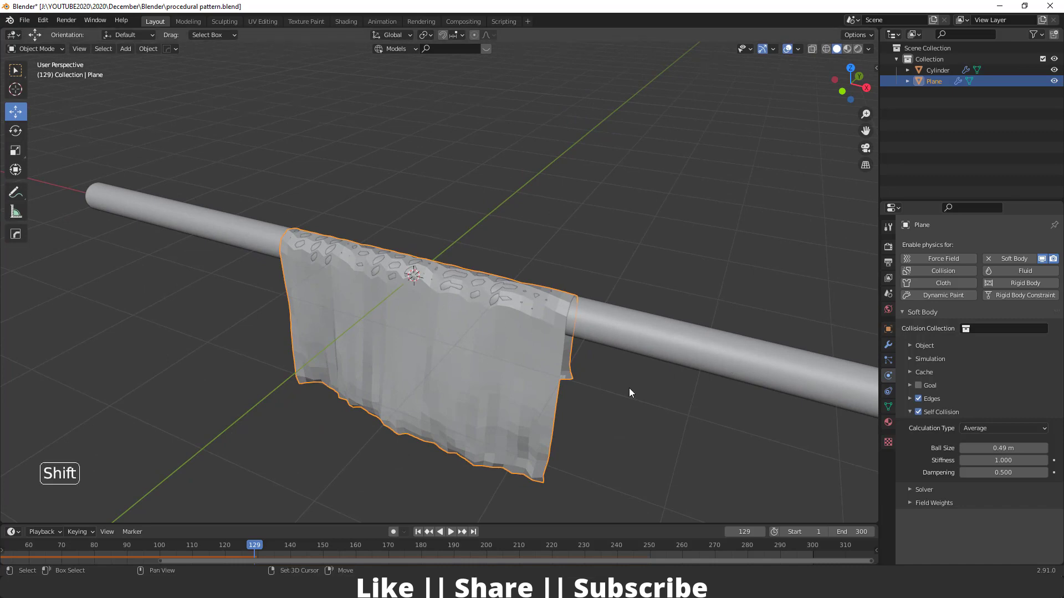
{"action": "middle_click_drag", "start_coordinate": [630, 392], "coordinate": [568, 330], "text": "shift"}
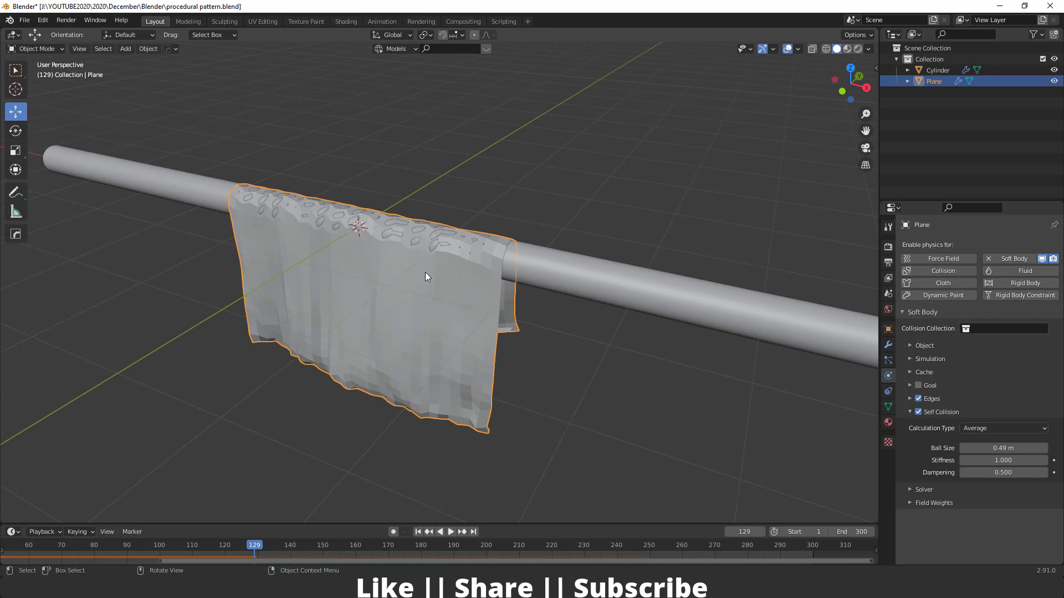
{"action": "key", "text": "ctrl+2"}
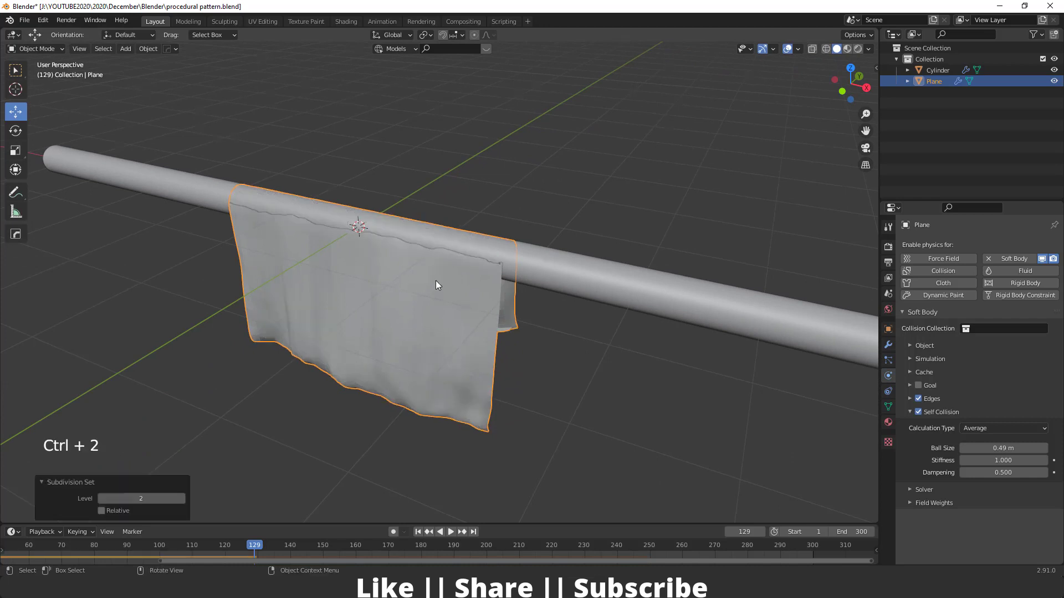
Shade the cloth smooth and rewind the timeline to frame 1
{"action": "right_click", "coordinate": [368, 280]}
{"action": "left_click", "coordinate": [401, 281]}
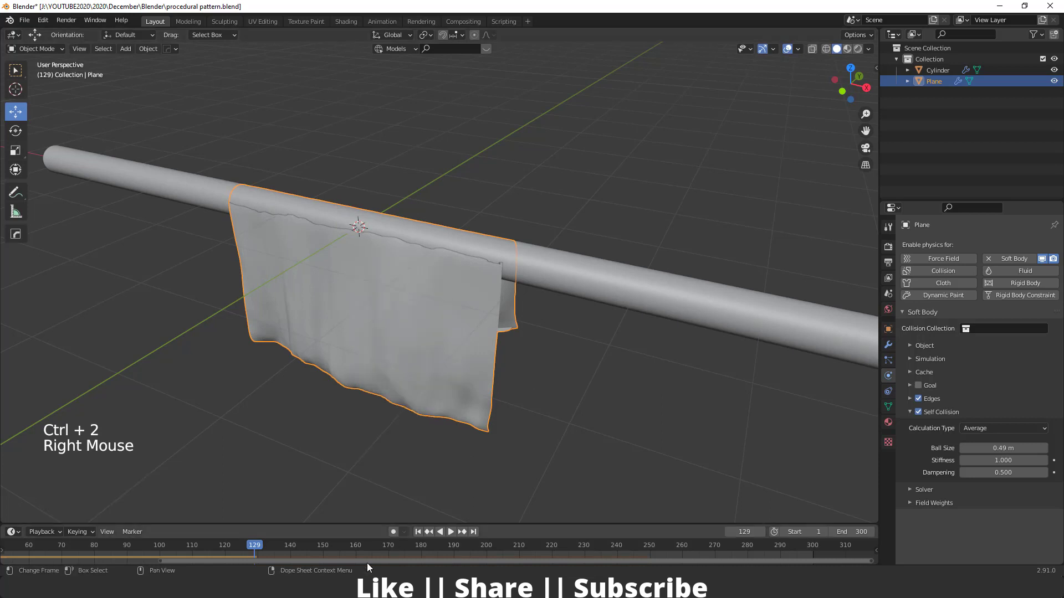
{"action": "left_click", "coordinate": [418, 532]}
{"action": "scroll", "coordinate": [381, 256], "scroll_direction": "down", "scroll_amount": 4}
{"action": "middle_click", "coordinate": [381, 257]}
Replay the smoothed cloth to frame 67, rewind to frame 1, and select the rod
{"action": "key", "text": "space"}
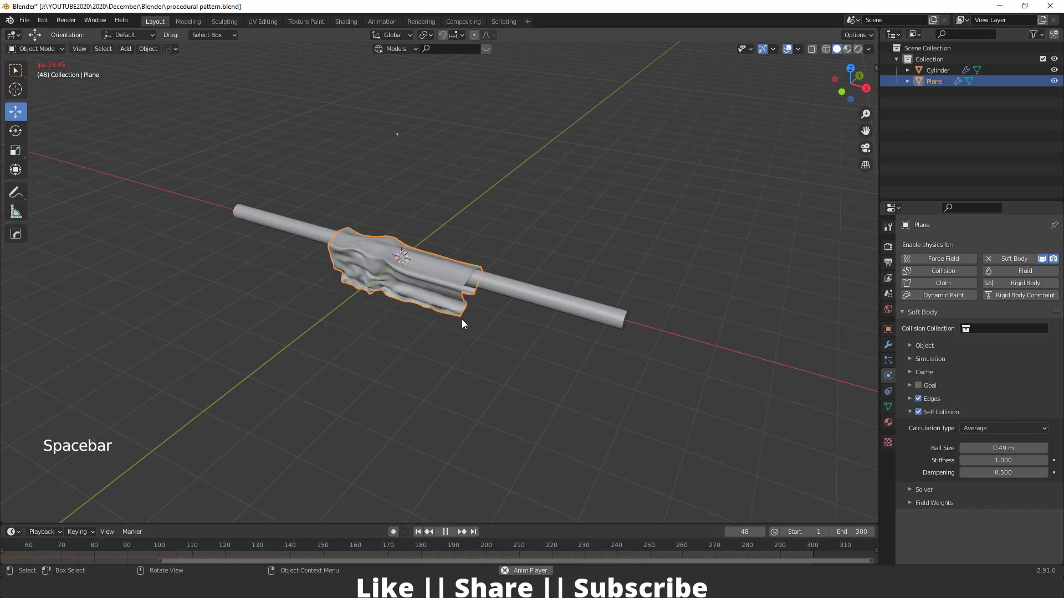
{"action": "key", "text": "space"}
{"action": "scroll", "coordinate": [437, 285], "scroll_direction": "up", "scroll_amount": 3}
{"action": "middle_click_drag", "start_coordinate": [437, 285], "coordinate": [465, 310], "text": "shift"}
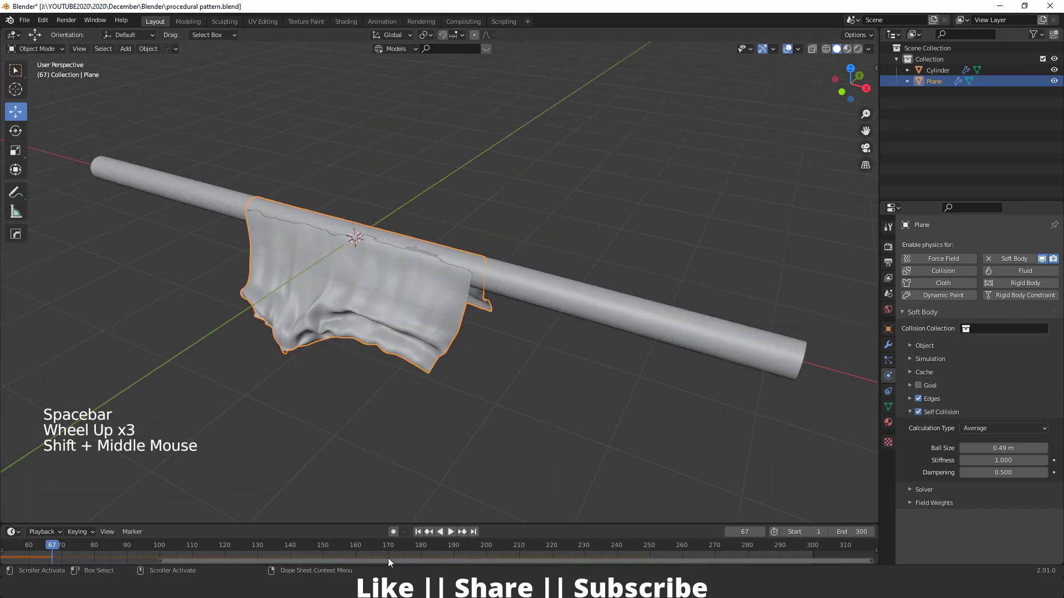
{"action": "left_click", "coordinate": [418, 532]}
{"action": "scroll", "coordinate": [422, 351], "scroll_direction": "down", "scroll_amount": 3}
{"action": "middle_click_drag", "start_coordinate": [422, 351], "coordinate": [458, 267], "text": "shift"}
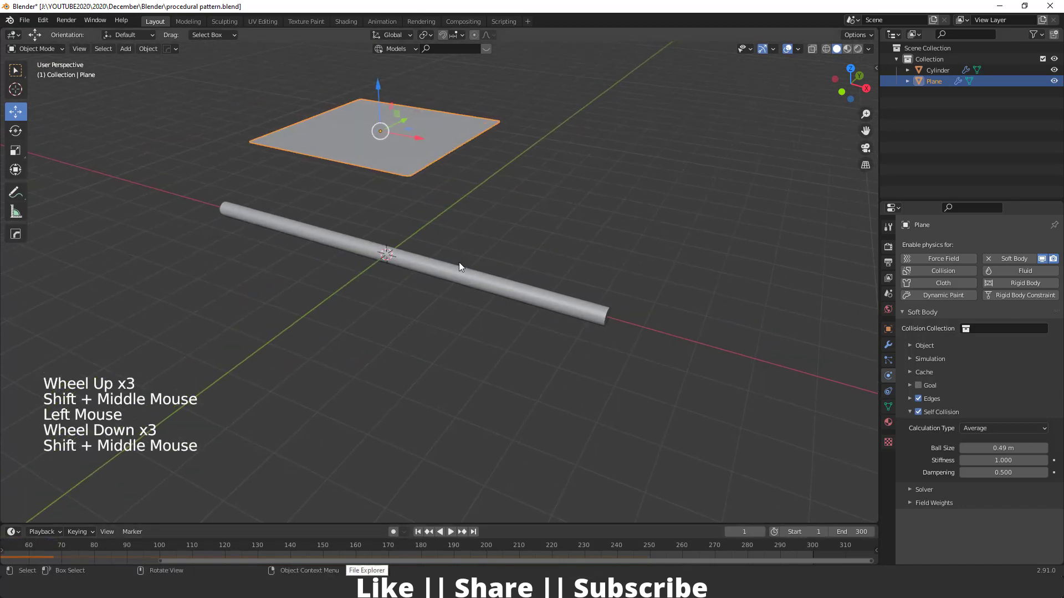
{"action": "left_click", "coordinate": [460, 263]}
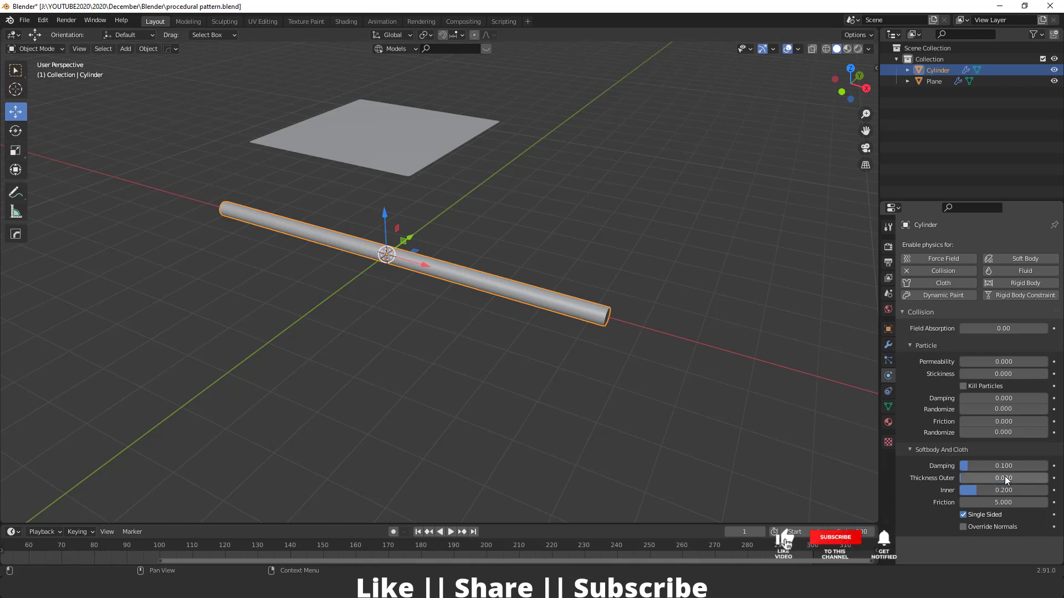
Set the rod's collision Thickness Outer to 0.050, replay the drape, and rewind
{"action": "left_click", "coordinate": [1019, 481]}
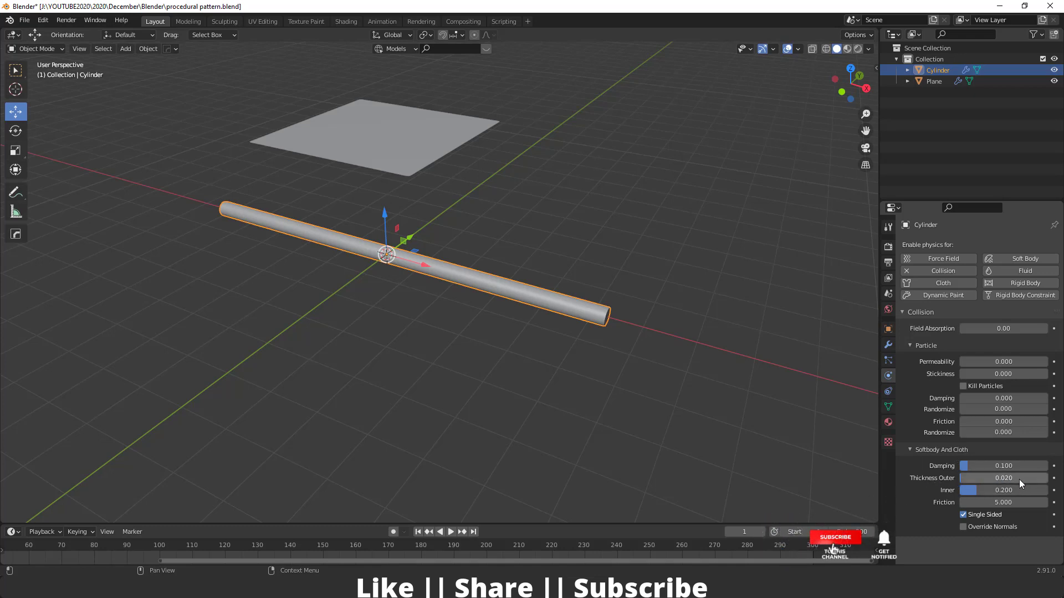
{"action": "left_click", "coordinate": [976, 478]}
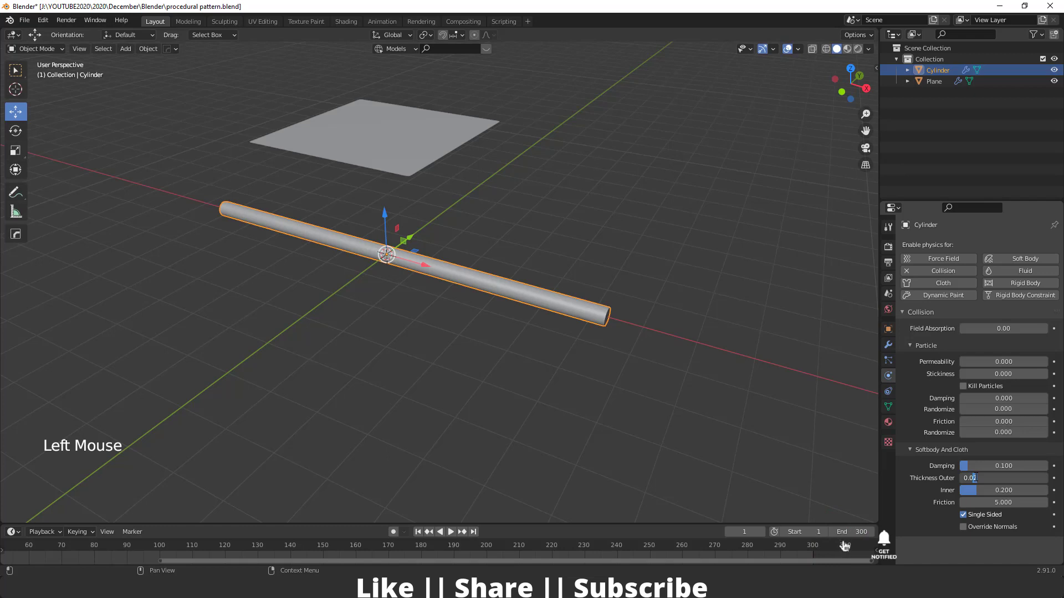
{"action": "left_click", "coordinate": [422, 401]}
{"action": "key", "text": "space"}
{"action": "left_click", "coordinate": [371, 297]}
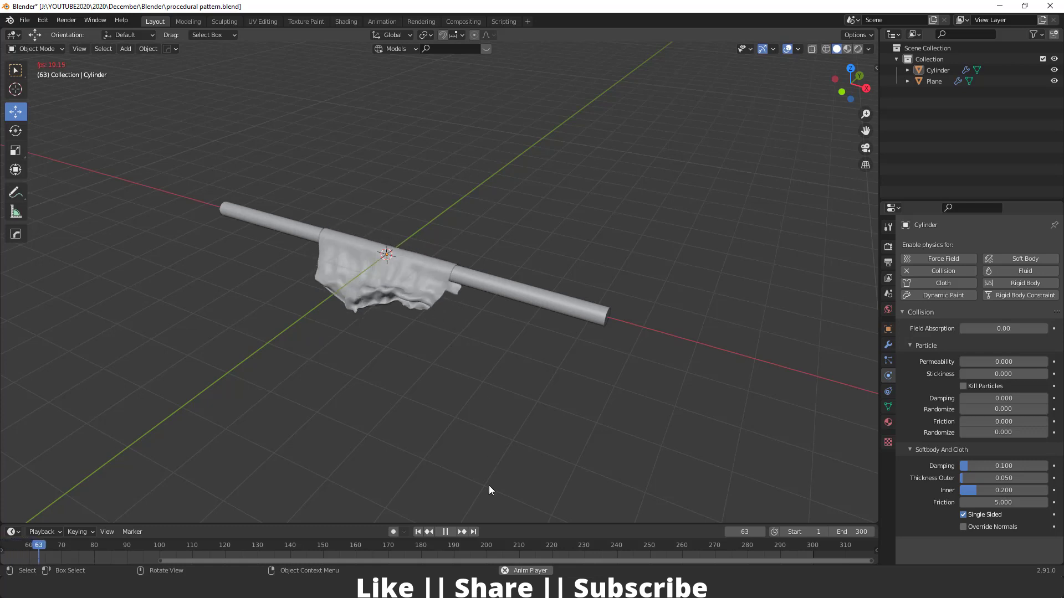
{"action": "key", "text": "space"}
{"action": "left_click", "coordinate": [418, 531]}
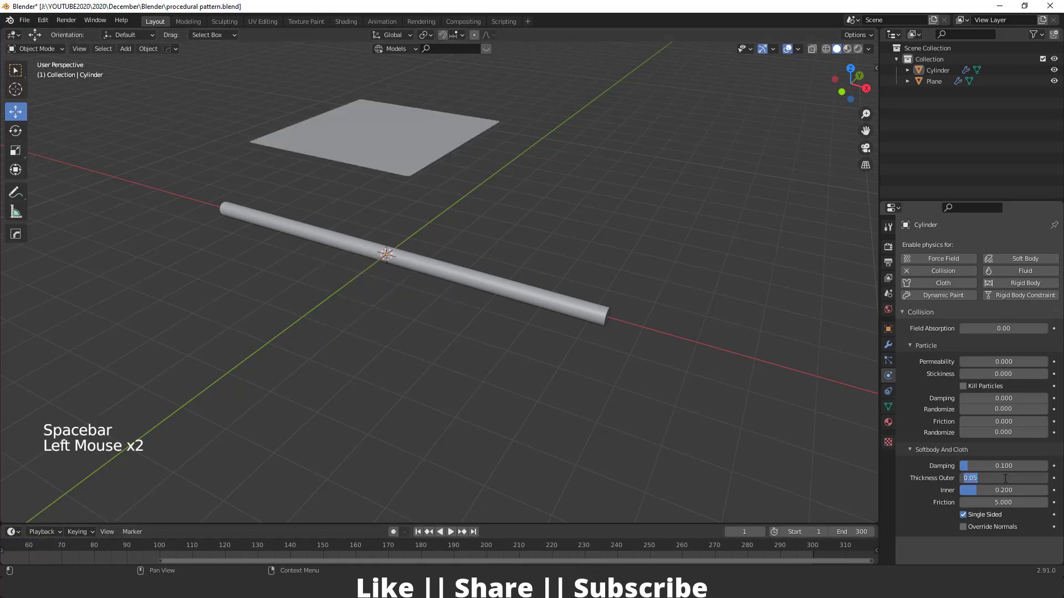
Raise Thickness Outer to 0.080 and replay the drape to frame 91
{"action": "key", "text": "BackSpace"}
{"action": "type", "text": "8"}
{"action": "key", "text": "Return"}
{"action": "left_click", "coordinate": [629, 472]}
{"action": "key", "text": "space"}
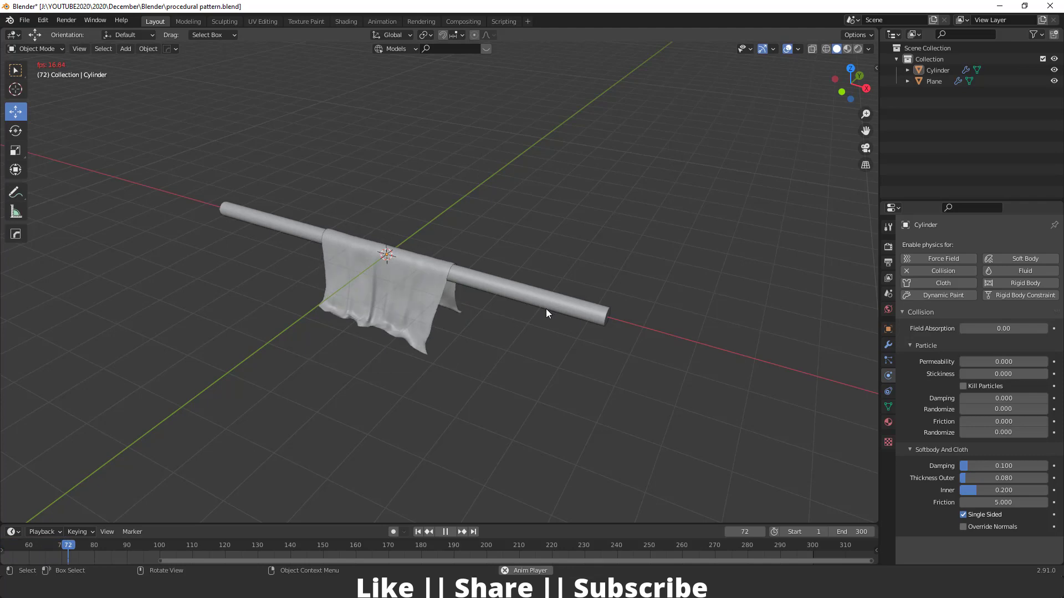
{"action": "key", "text": "space"}
Orbit around the draped cloth to a front view, then rewind to frame 1
{"action": "scroll", "coordinate": [393, 253], "scroll_direction": "up", "scroll_amount": 4}
{"action": "middle_click_drag", "start_coordinate": [392, 253], "coordinate": [510, 327], "text": "shift"}
{"action": "scroll", "coordinate": [435, 289], "scroll_direction": "down", "scroll_amount": 3}
{"action": "scroll", "coordinate": [447, 337], "scroll_direction": "down", "scroll_amount": 1}
{"action": "middle_click_drag", "start_coordinate": [448, 337], "coordinate": [230, 327]}
{"action": "scroll", "coordinate": [430, 350], "scroll_direction": "up", "scroll_amount": 3}
{"action": "scroll", "coordinate": [458, 296], "scroll_direction": "down", "scroll_amount": 1}
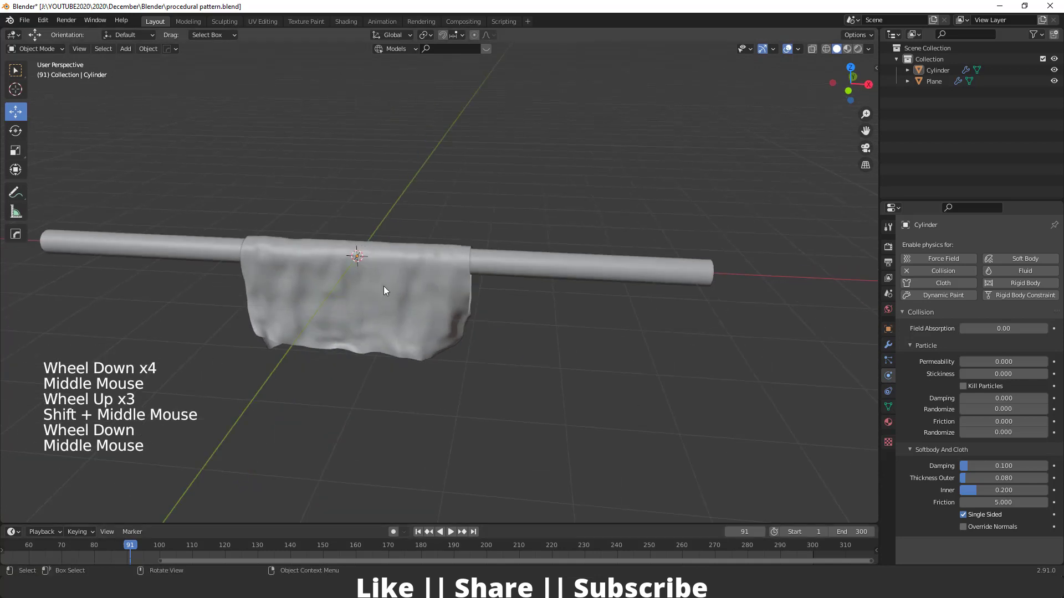
{"action": "left_click", "coordinate": [418, 532]}
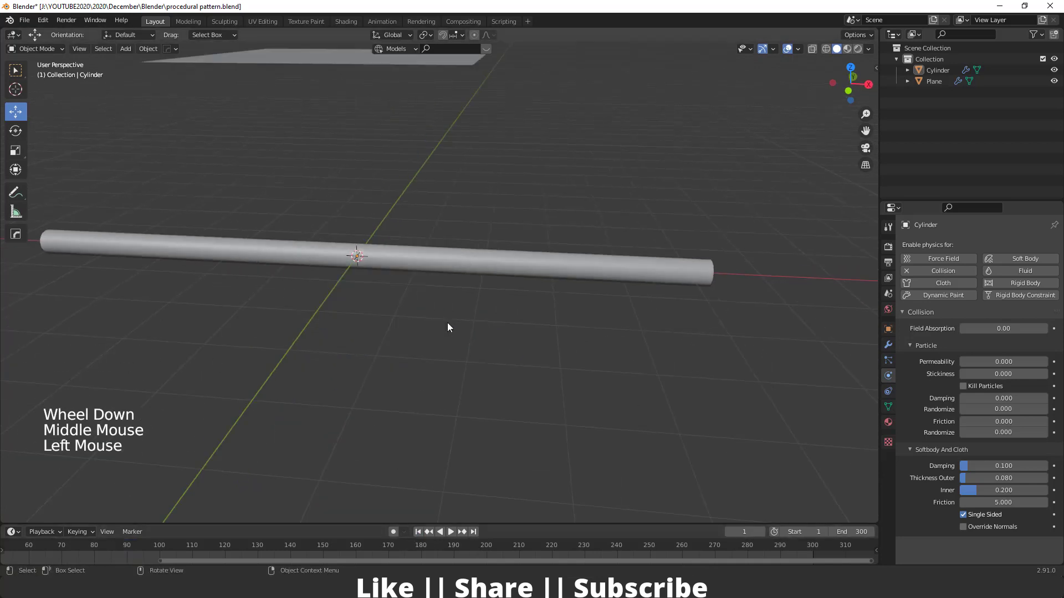
Switch the viewport to Rendered, then Material Preview shading
{"action": "middle_click_drag", "start_coordinate": [448, 323], "coordinate": [416, 370], "text": "shift"}
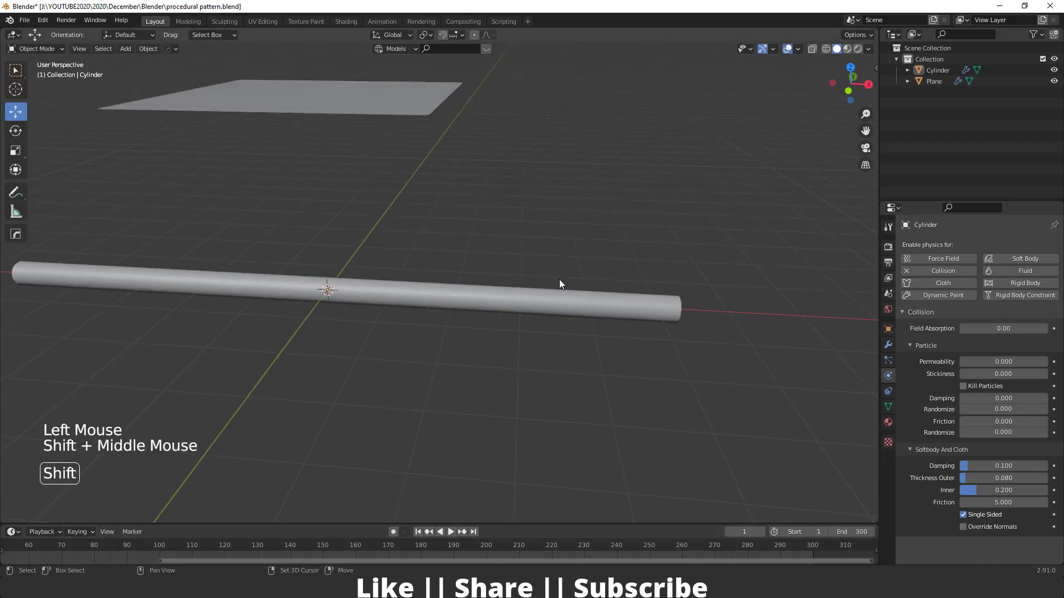
{"action": "left_click", "coordinate": [857, 49]}
{"action": "middle_click_drag", "start_coordinate": [437, 220], "coordinate": [398, 279], "text": "shift"}
{"action": "left_click", "coordinate": [833, 49]}
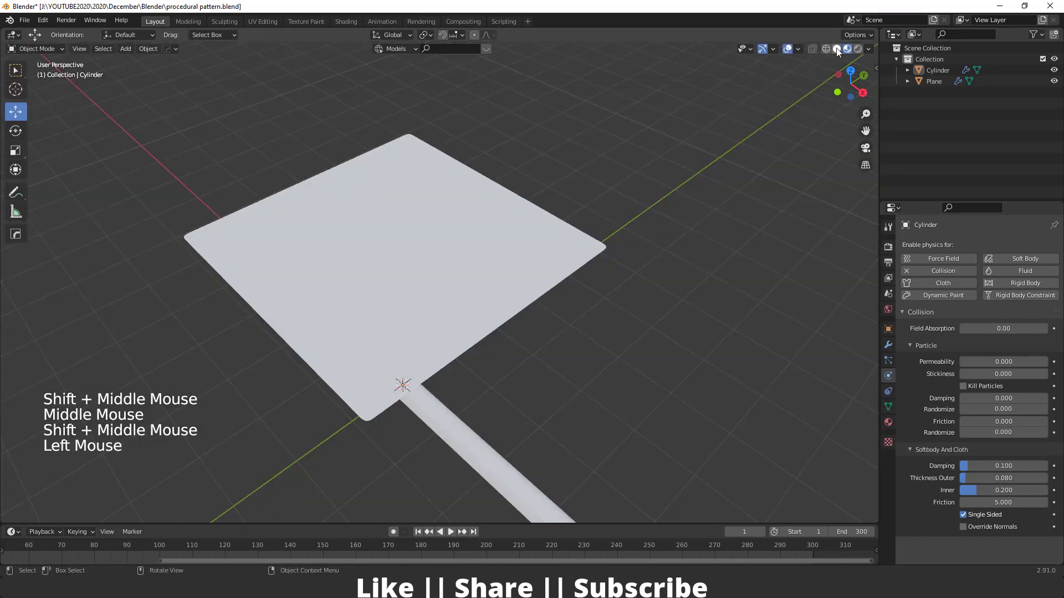
{"action": "middle_click_drag", "start_coordinate": [392, 172], "coordinate": [418, 185], "text": "shift"}
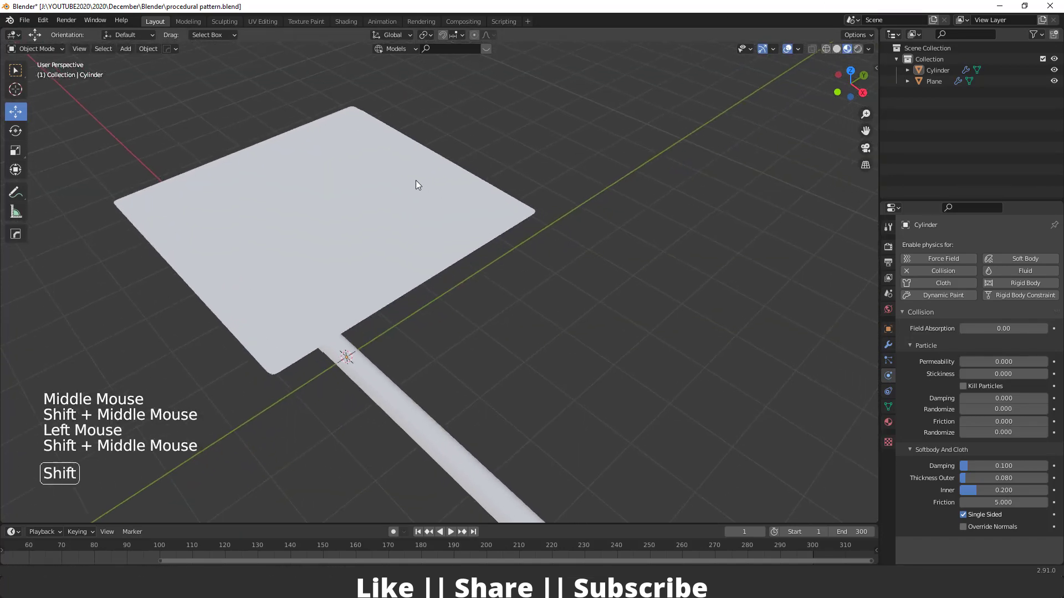
In the Shading workspace, select the plane and create the new material Material.003
{"action": "left_click", "coordinate": [347, 21]}
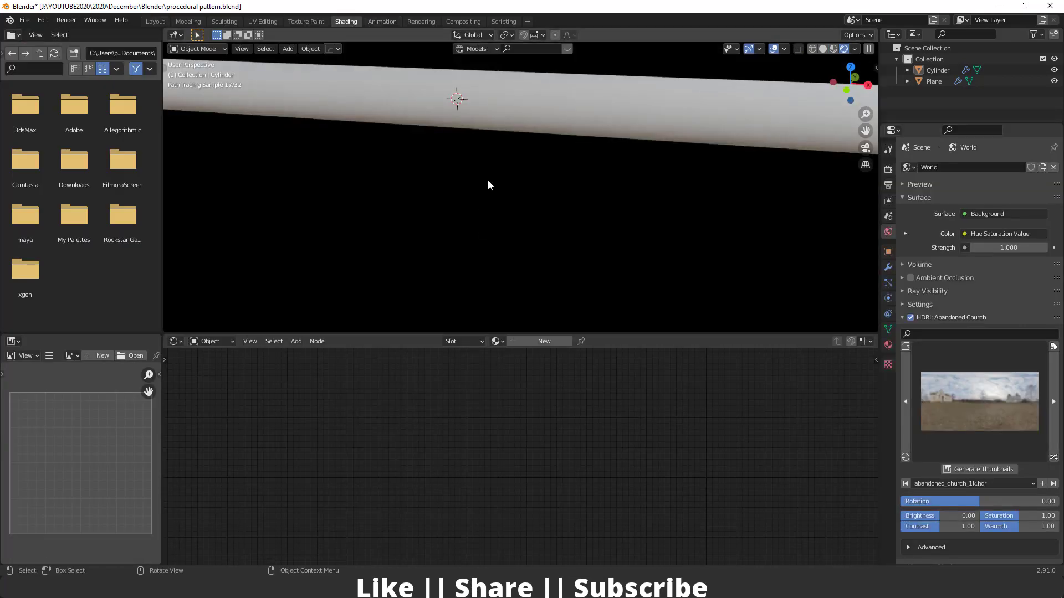
{"action": "scroll", "coordinate": [488, 185], "scroll_direction": "down", "scroll_amount": 5}
{"action": "middle_click_drag", "start_coordinate": [501, 191], "coordinate": [511, 161]}
{"action": "scroll", "coordinate": [511, 161], "scroll_direction": "up", "scroll_amount": 5}
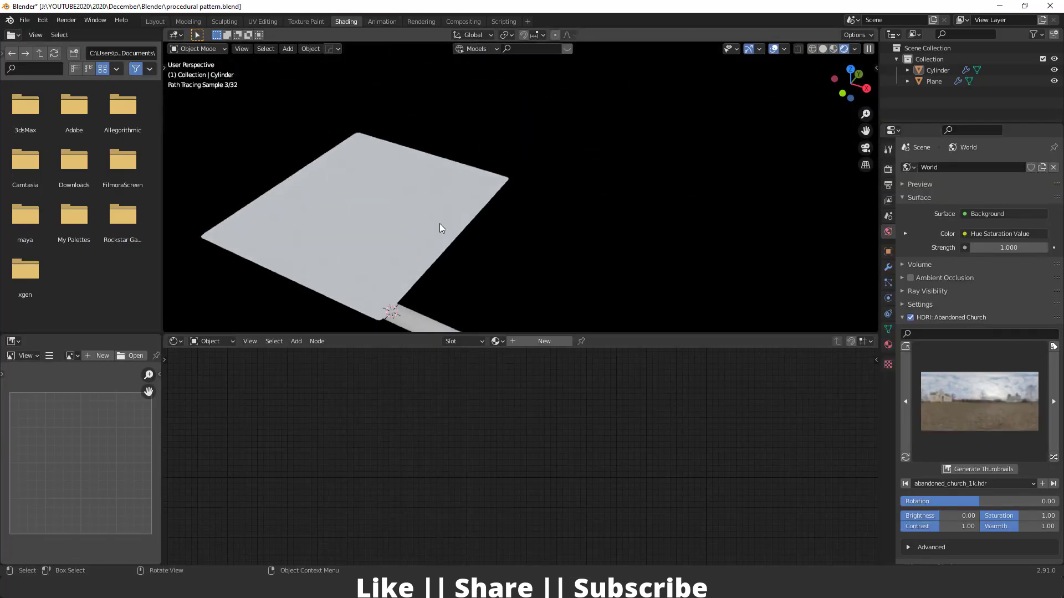
{"action": "scroll", "coordinate": [552, 198], "scroll_direction": "down", "scroll_amount": 3}
{"action": "left_click", "coordinate": [503, 194]}
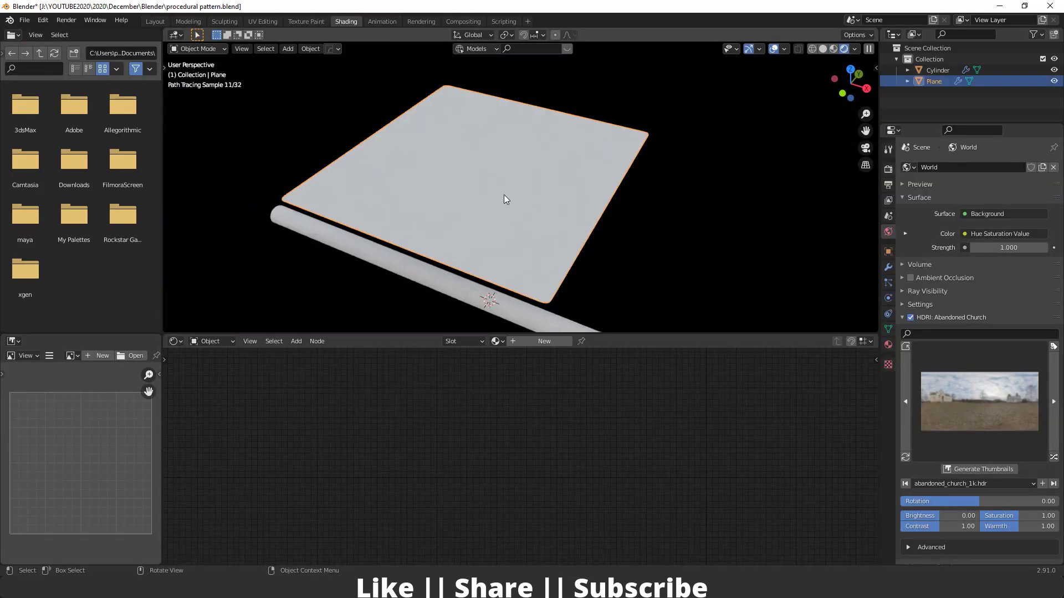
{"action": "left_click", "coordinate": [547, 342]}
{"action": "scroll", "coordinate": [543, 443], "scroll_direction": "up", "scroll_amount": 2}
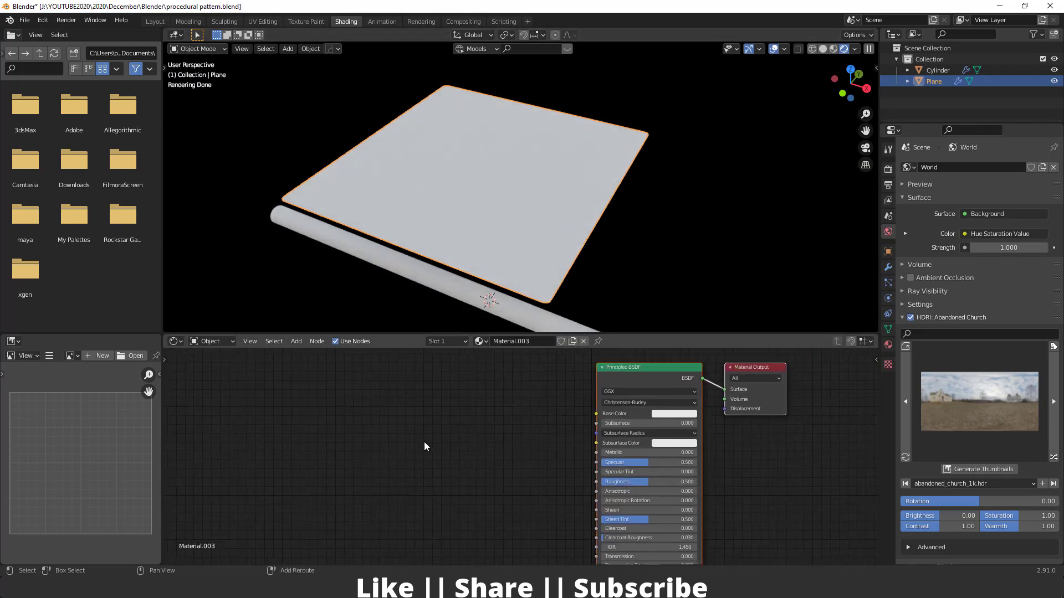
{"action": "key", "text": "shift+a"}
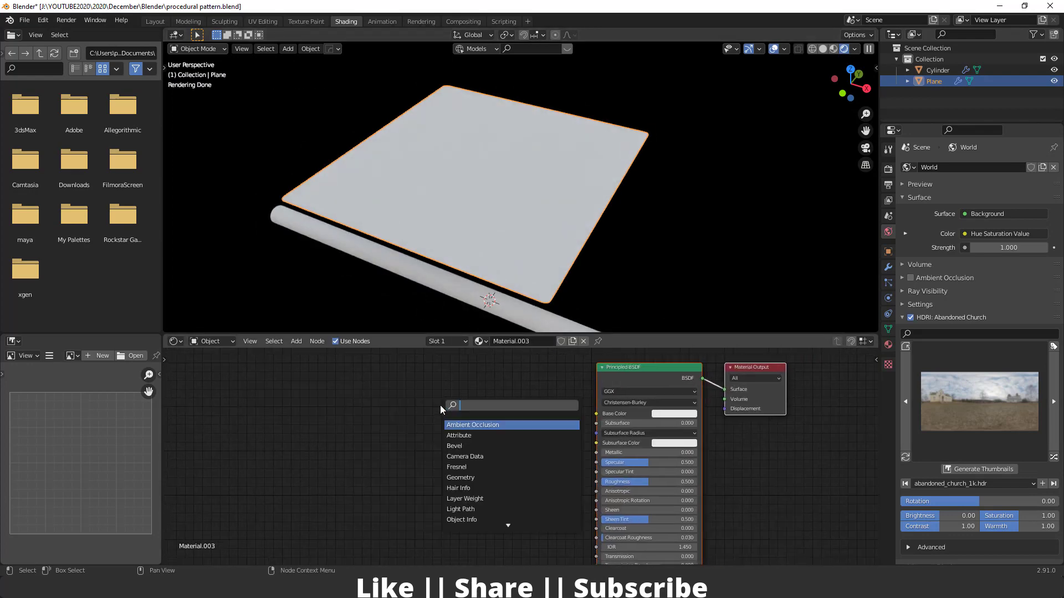
Add a ColorRamp node and link its Color output to the Principled Base Color
{"action": "type", "text": "ramp"}
{"action": "key", "text": "Return"}
{"action": "left_click", "coordinate": [443, 402]}
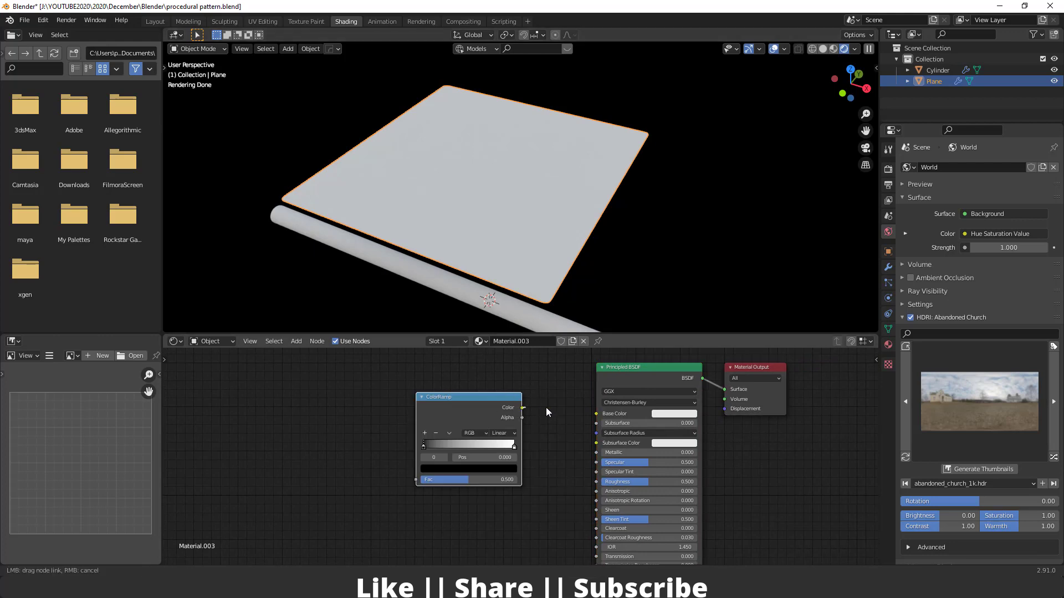
{"action": "left_click_drag", "start_coordinate": [598, 411], "coordinate": [597, 413]}
Recolour the ColorRamp's black stop to a salmon-orange, tinting the plane peach
{"action": "scroll", "coordinate": [474, 461], "scroll_direction": "up", "scroll_amount": 1}
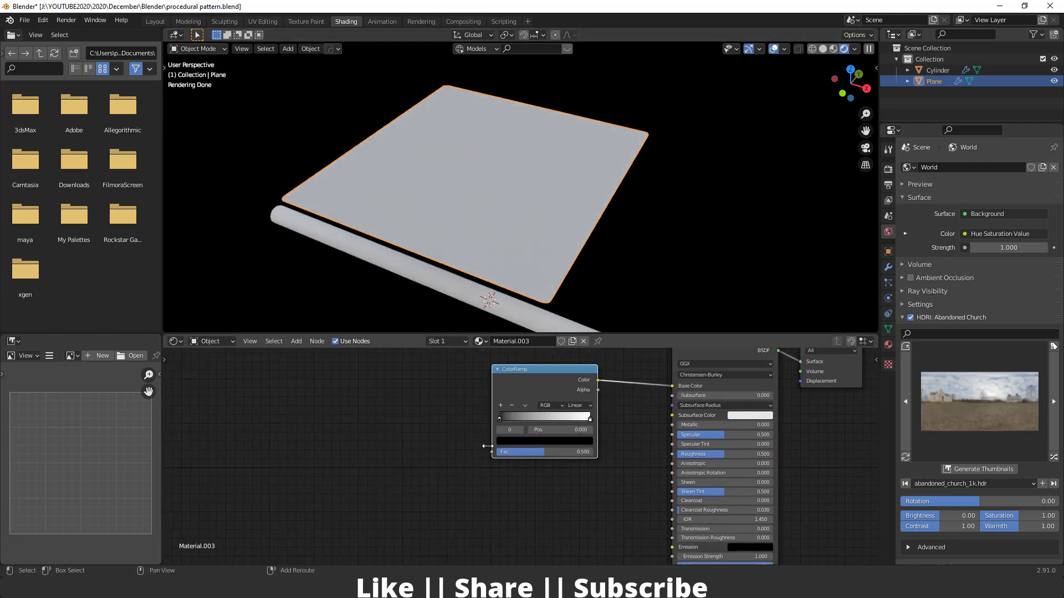
{"action": "middle_click_drag", "start_coordinate": [466, 465], "coordinate": [468, 471]}
{"action": "scroll", "coordinate": [468, 471], "scroll_direction": "up", "scroll_amount": 2}
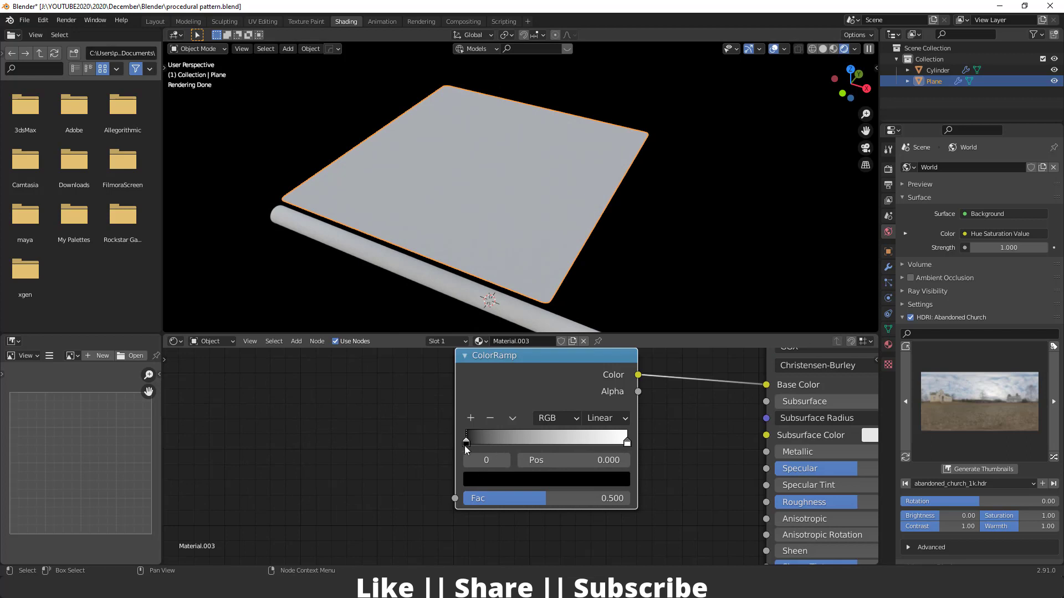
{"action": "left_click", "coordinate": [489, 479]}
{"action": "left_click_drag", "start_coordinate": [482, 410], "coordinate": [573, 426]}
{"action": "left_click_drag", "start_coordinate": [481, 439], "coordinate": [573, 441]}
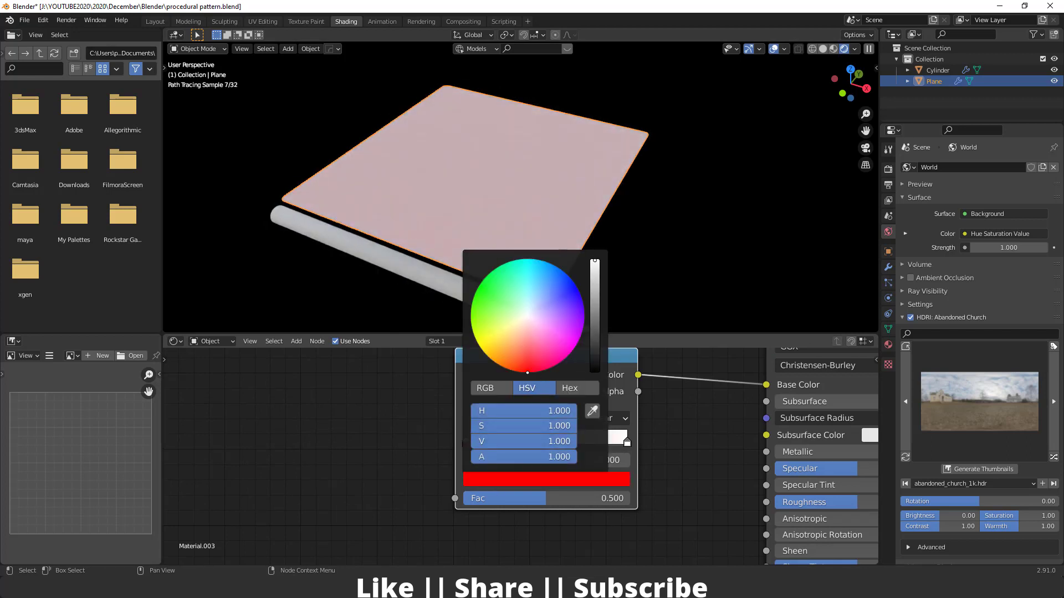
{"action": "left_click_drag", "start_coordinate": [528, 377], "coordinate": [517, 350]}
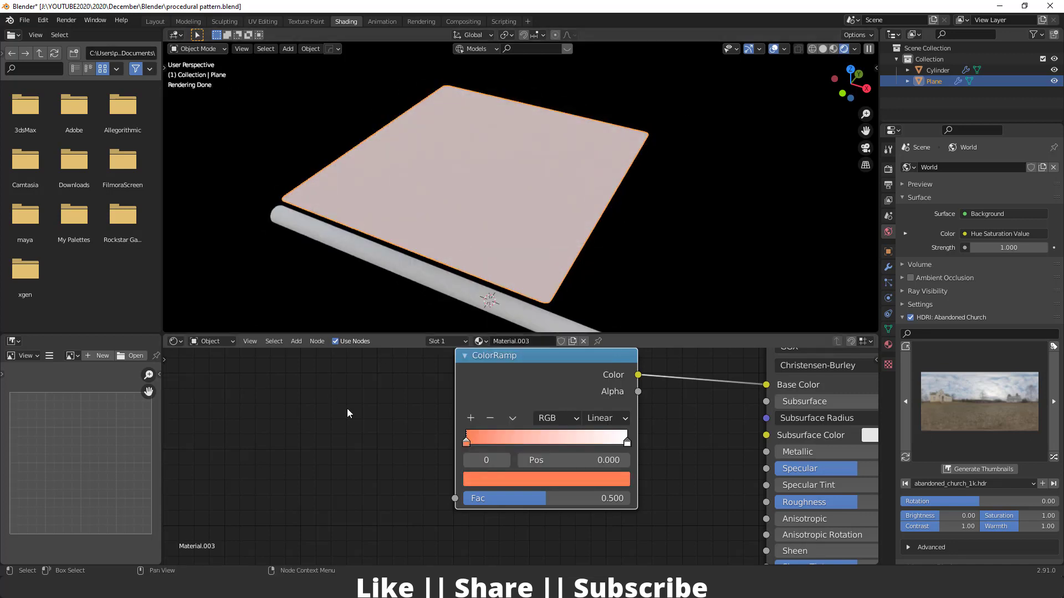
{"action": "scroll", "coordinate": [398, 454], "scroll_direction": "down", "scroll_amount": 2}
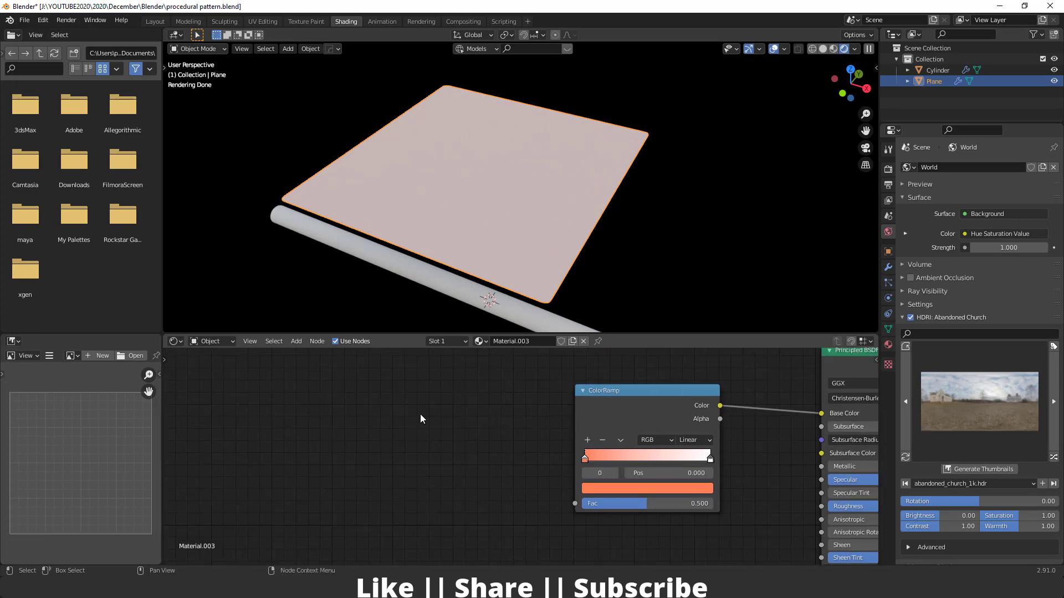
{"action": "key", "text": "shift+a"}
Add a Voronoi Texture left of the ColorRamp and feed its Distance into the ColorRamp Fac
{"action": "left_click", "coordinate": [420, 414]}
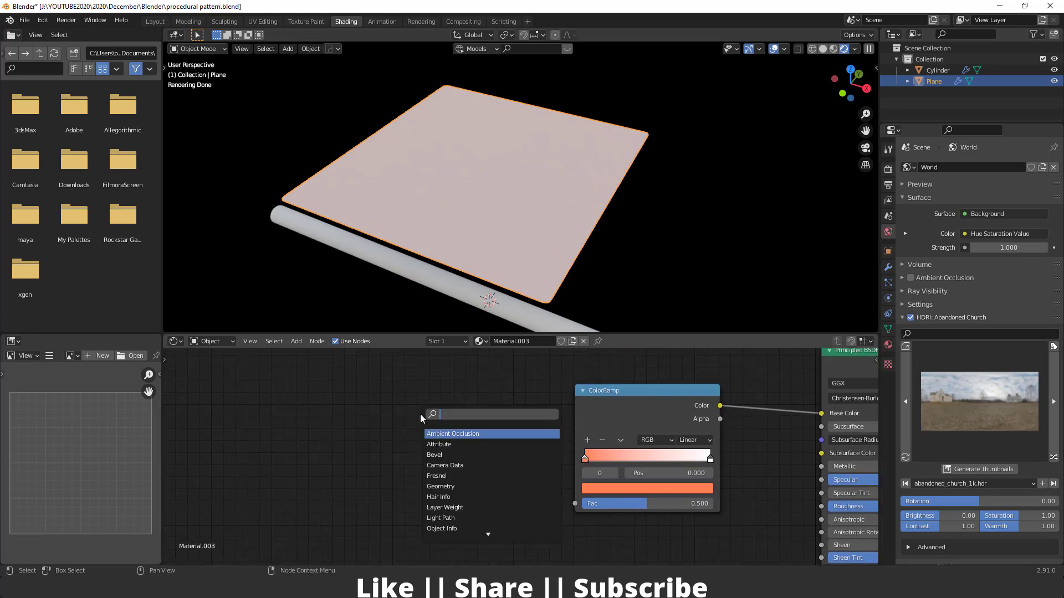
{"action": "type", "text": "voro"}
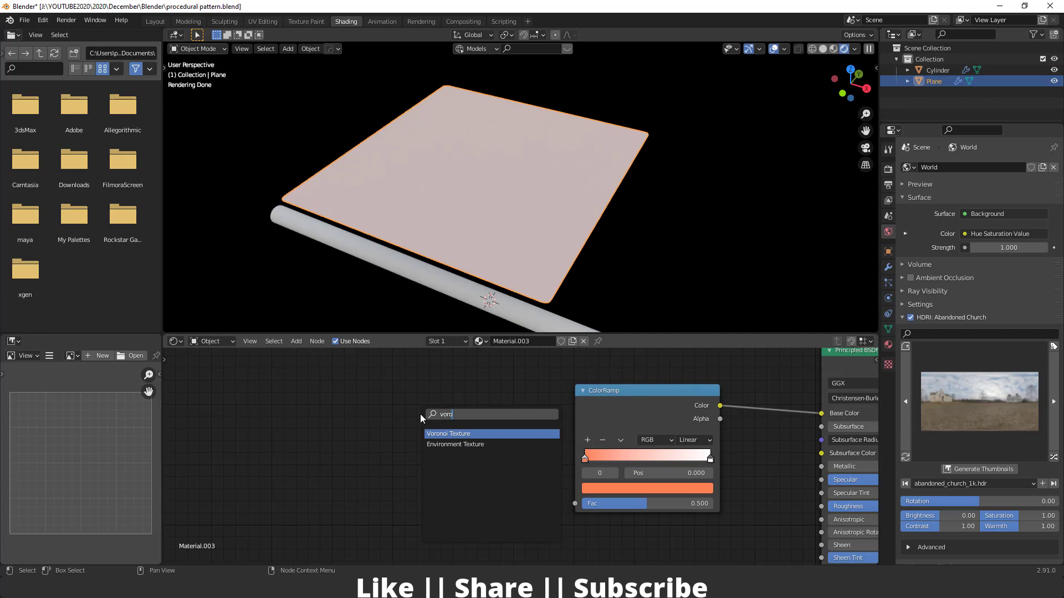
{"action": "left_click", "coordinate": [471, 433]}
{"action": "left_click", "coordinate": [429, 412]}
{"action": "scroll", "coordinate": [429, 412], "scroll_direction": "up", "scroll_amount": 2}
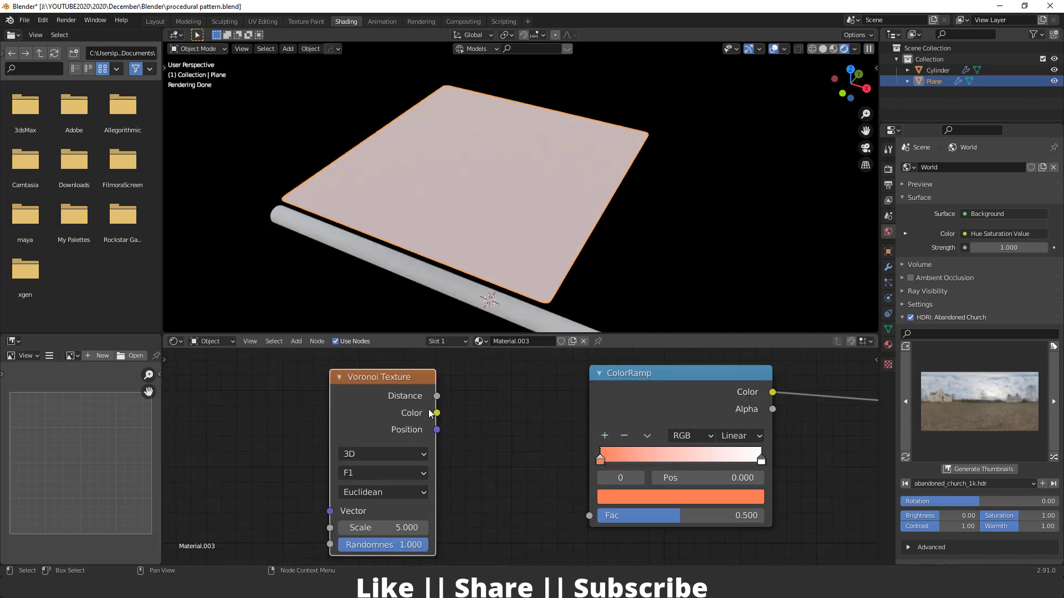
{"action": "scroll", "coordinate": [430, 412], "scroll_direction": "down", "scroll_amount": 2}
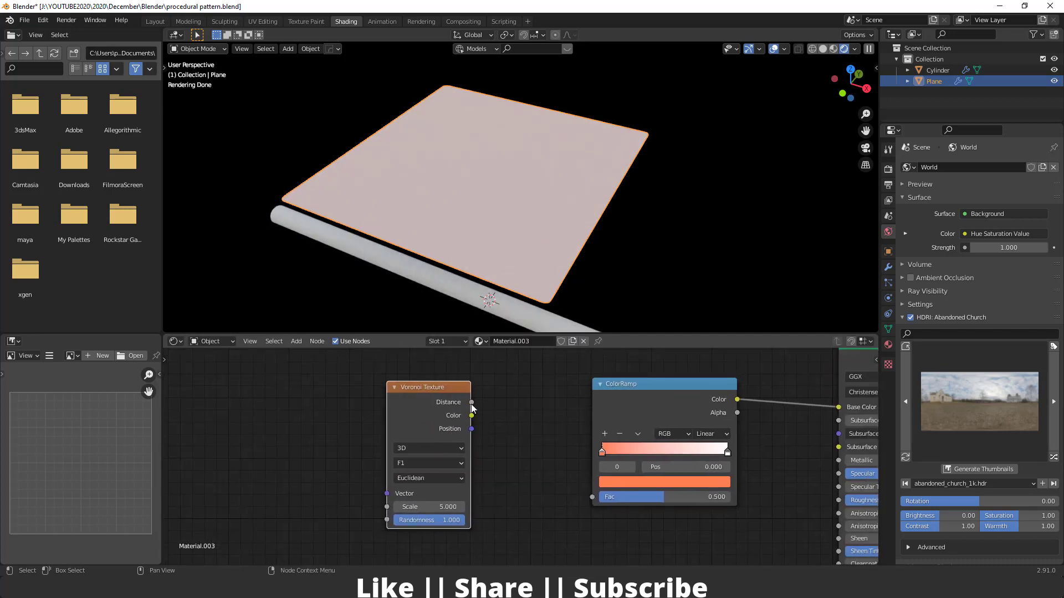
{"action": "left_click_drag", "start_coordinate": [471, 403], "coordinate": [593, 496]}
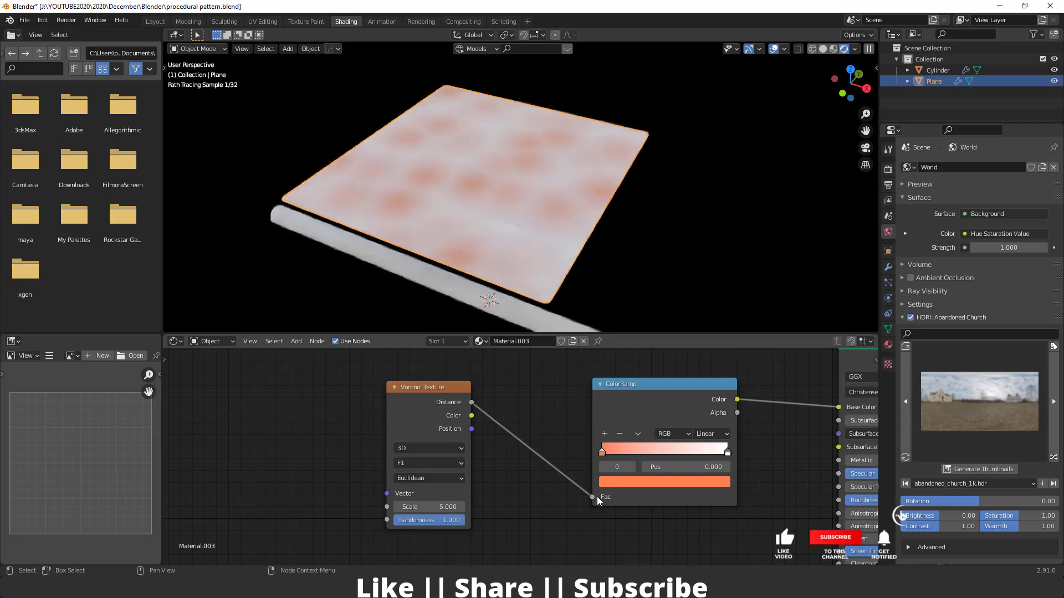
{"action": "middle_click_drag", "start_coordinate": [467, 465], "coordinate": [498, 458]}
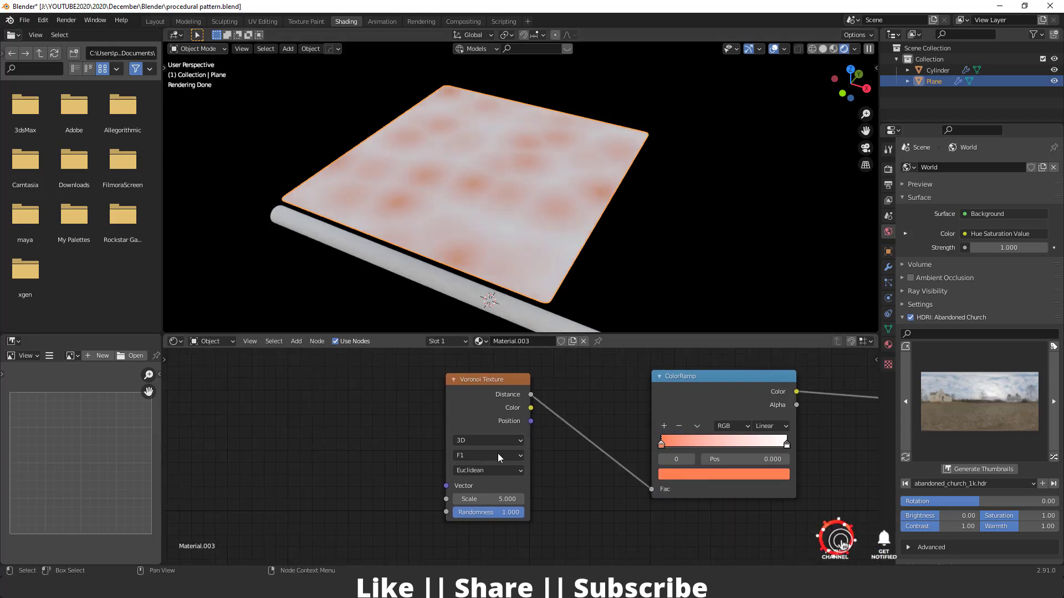
{"action": "left_click", "coordinate": [495, 381]}
Duplicate the Voronoi Texture to the left and set the right Voronoi to 1D with F1
{"action": "key", "text": "shift+d"}
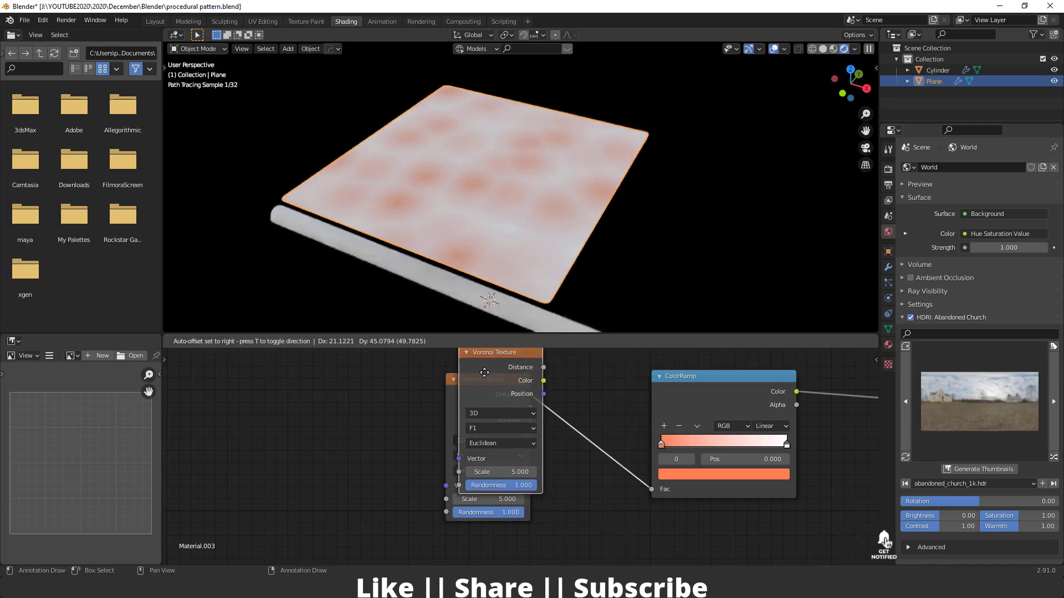
{"action": "left_click", "coordinate": [333, 427]}
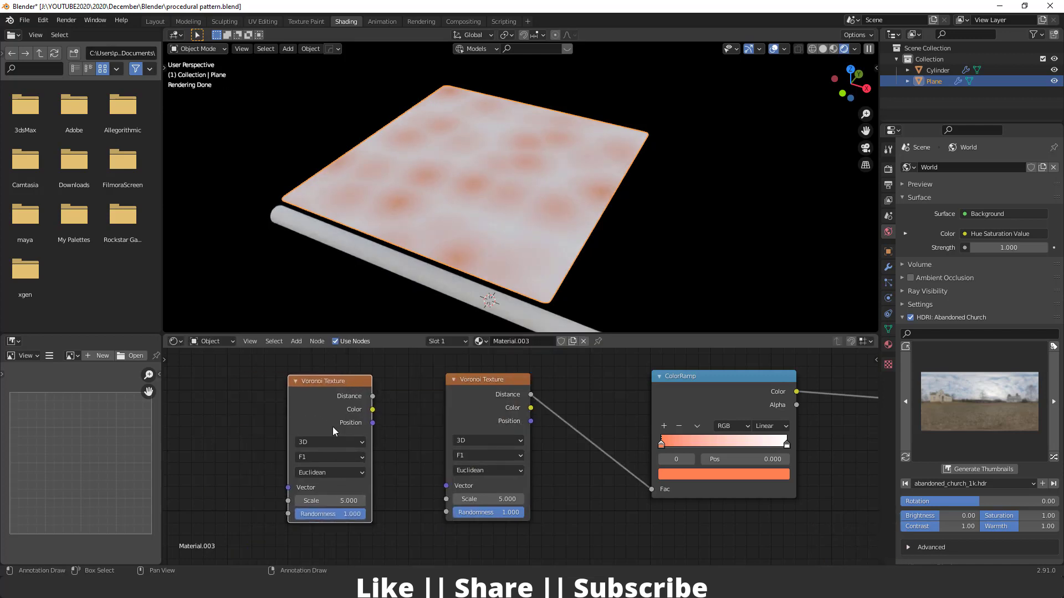
{"action": "scroll", "coordinate": [442, 474], "scroll_direction": "up", "scroll_amount": 2}
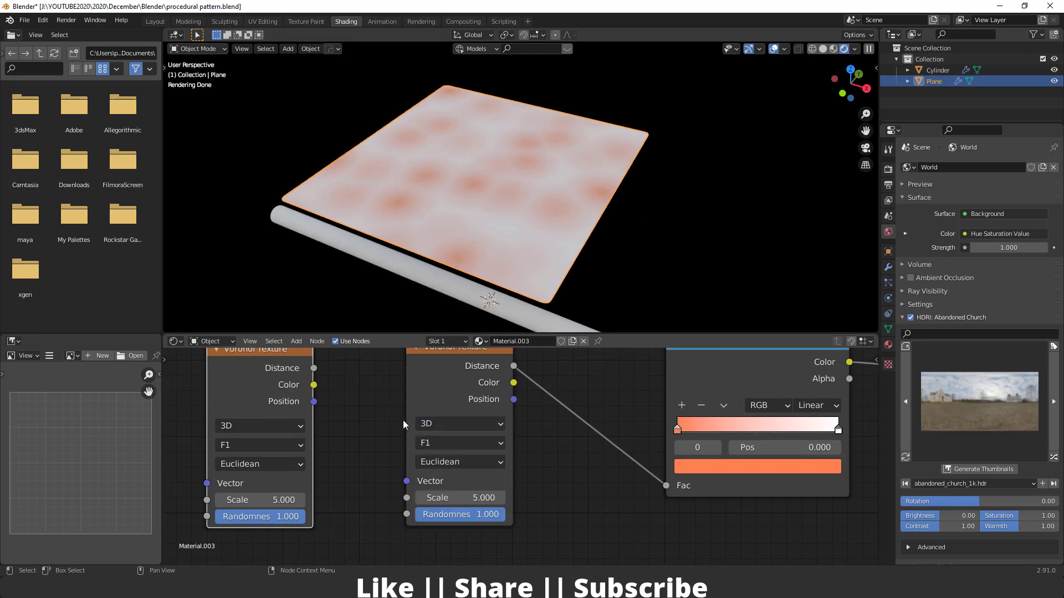
{"action": "left_click", "coordinate": [478, 441]}
{"action": "left_click", "coordinate": [437, 441]}
{"action": "left_click", "coordinate": [440, 443]}
{"action": "left_click", "coordinate": [433, 462]}
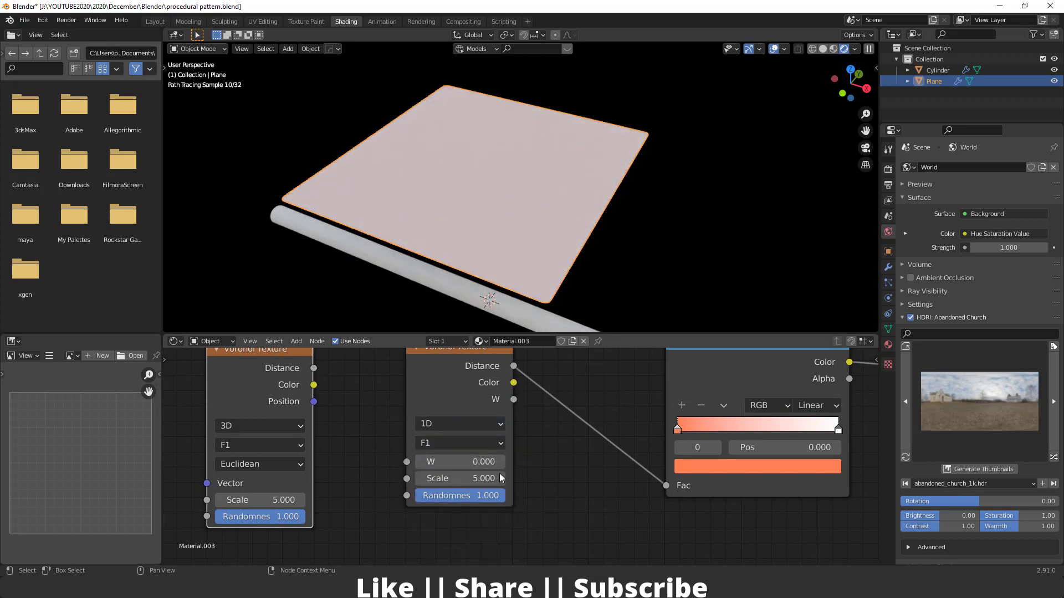
Link the left Voronoi's Distance into the right Voronoi's W and view the rings in Material Preview
{"action": "scroll", "coordinate": [522, 492], "scroll_direction": "up", "scroll_amount": 1}
{"action": "middle_click_drag", "start_coordinate": [522, 492], "coordinate": [496, 516]}
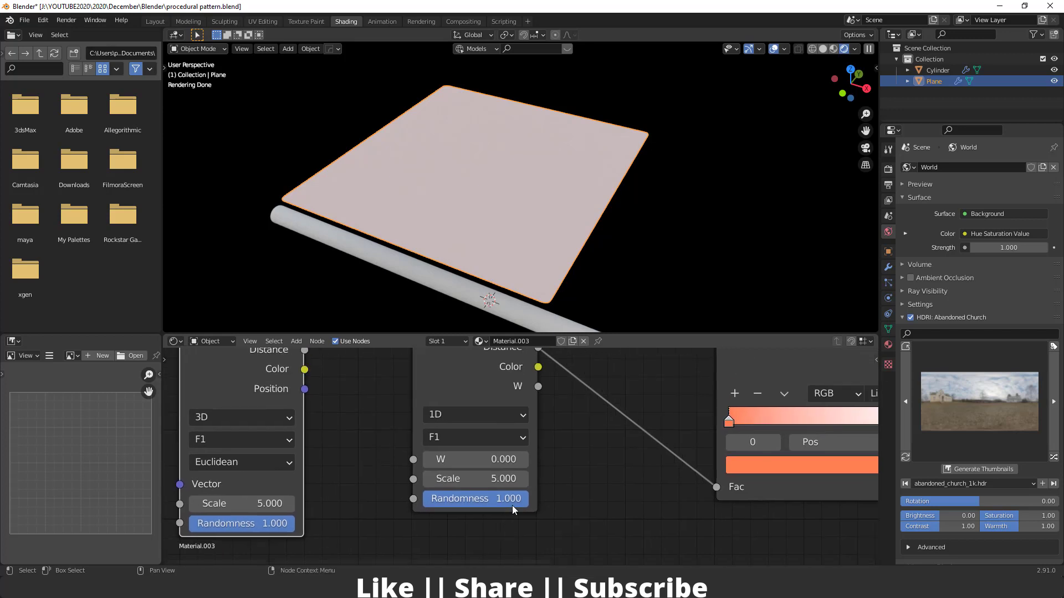
{"action": "scroll", "coordinate": [483, 483], "scroll_direction": "down", "scroll_amount": 2}
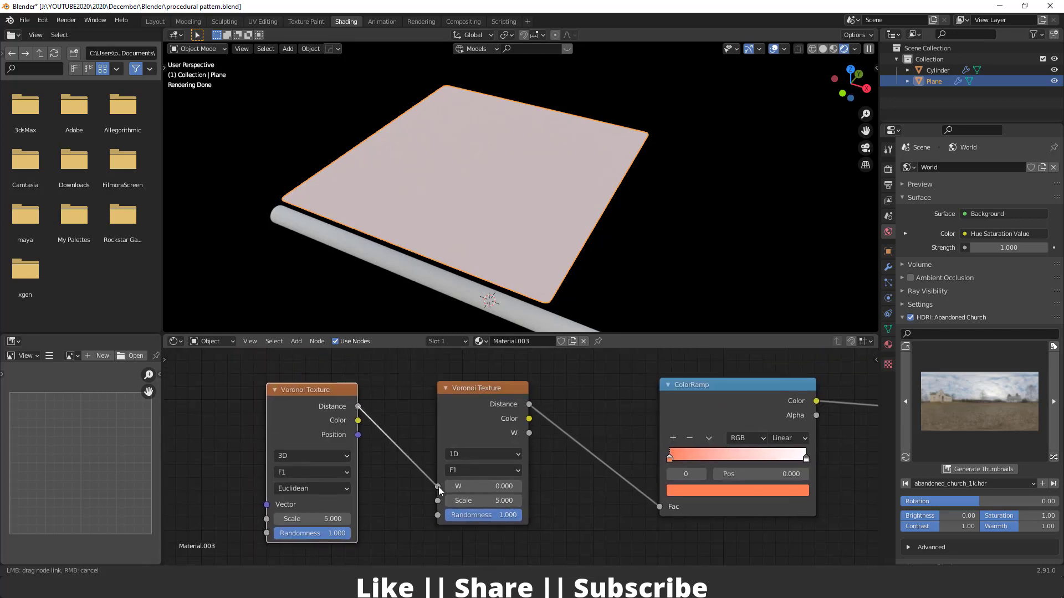
{"action": "left_click_drag", "start_coordinate": [437, 487], "coordinate": [439, 486]}
{"action": "mouse_move", "coordinate": [452, 127]}
{"action": "middle_mouse_down"}
{"action": "mouse_move", "coordinate": [510, 238]}
{"action": "mouse_move", "coordinate": [434, 181]}
{"action": "mouse_move", "coordinate": [464, 218]}
{"action": "mouse_move", "coordinate": [573, 229]}
{"action": "mouse_move", "coordinate": [808, 52]}
{"action": "middle_mouse_up"}
{"action": "scroll", "coordinate": [435, 180], "scroll_direction": "up", "scroll_amount": 3}
{"action": "left_click", "coordinate": [834, 50]}
{"action": "mouse_move", "coordinate": [580, 208]}
{"action": "middle_mouse_down"}
{"action": "mouse_move", "coordinate": [513, 216]}
{"action": "mouse_move", "coordinate": [506, 228]}
{"action": "mouse_move", "coordinate": [497, 206]}
{"action": "middle_mouse_up"}
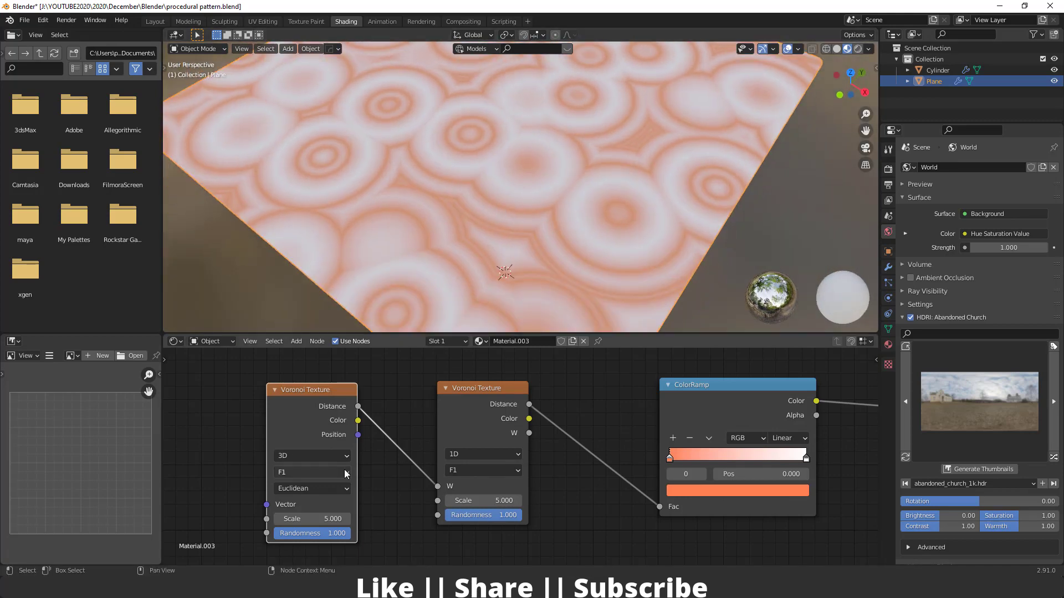
Set the left Voronoi to 2D with F2 and Randomness 0
{"action": "left_click", "coordinate": [302, 457]}
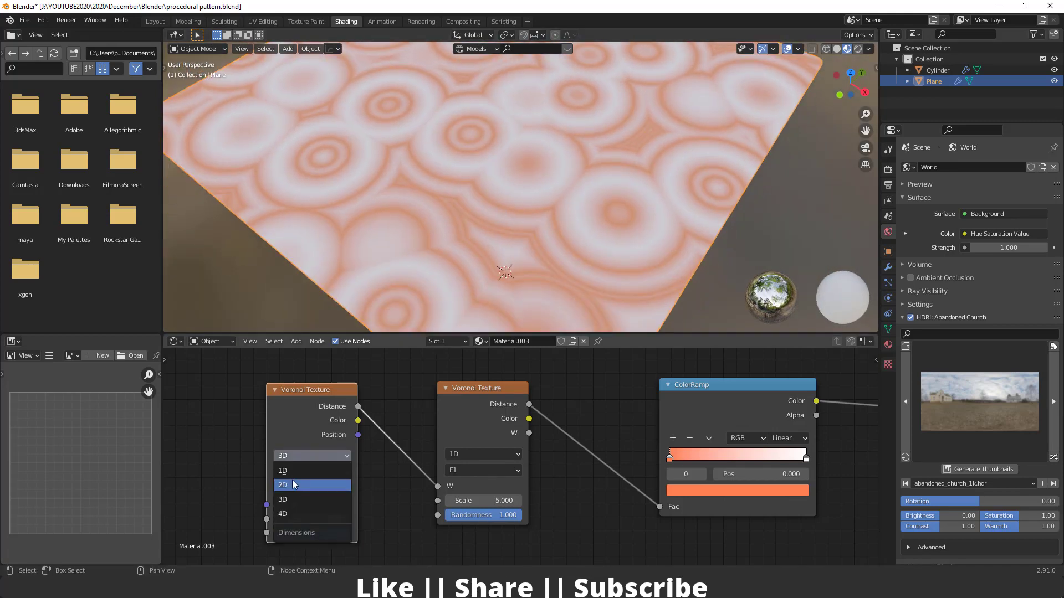
{"action": "left_click", "coordinate": [291, 481]}
{"action": "left_click", "coordinate": [318, 472]}
{"action": "left_click", "coordinate": [289, 502]}
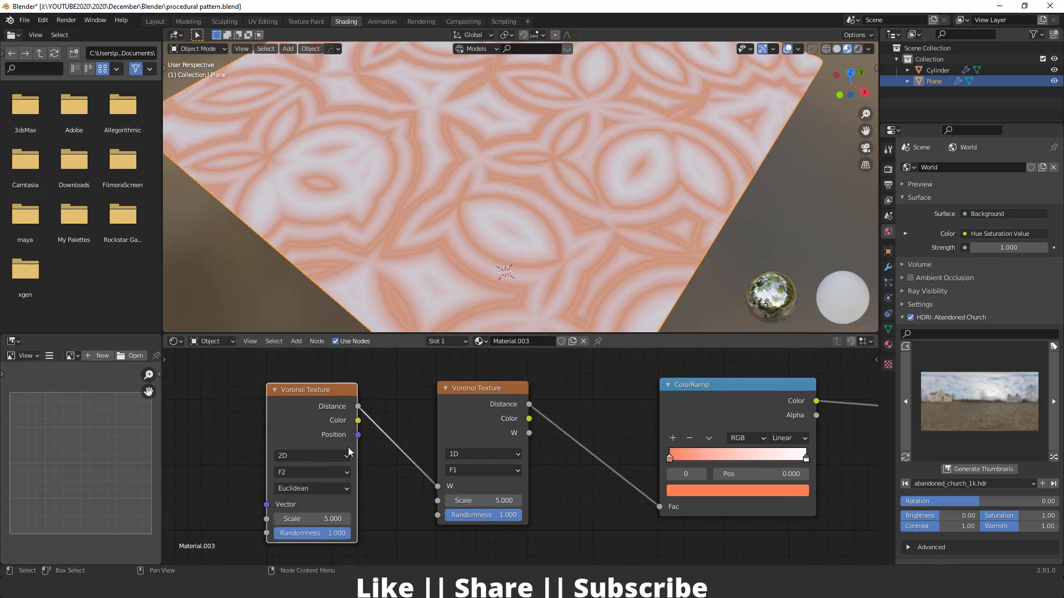
{"action": "scroll", "coordinate": [577, 247], "scroll_direction": "down", "scroll_amount": 3}
{"action": "middle_click_drag", "start_coordinate": [577, 247], "coordinate": [541, 223]}
{"action": "scroll", "coordinate": [567, 205], "scroll_direction": "up", "scroll_amount": 4}
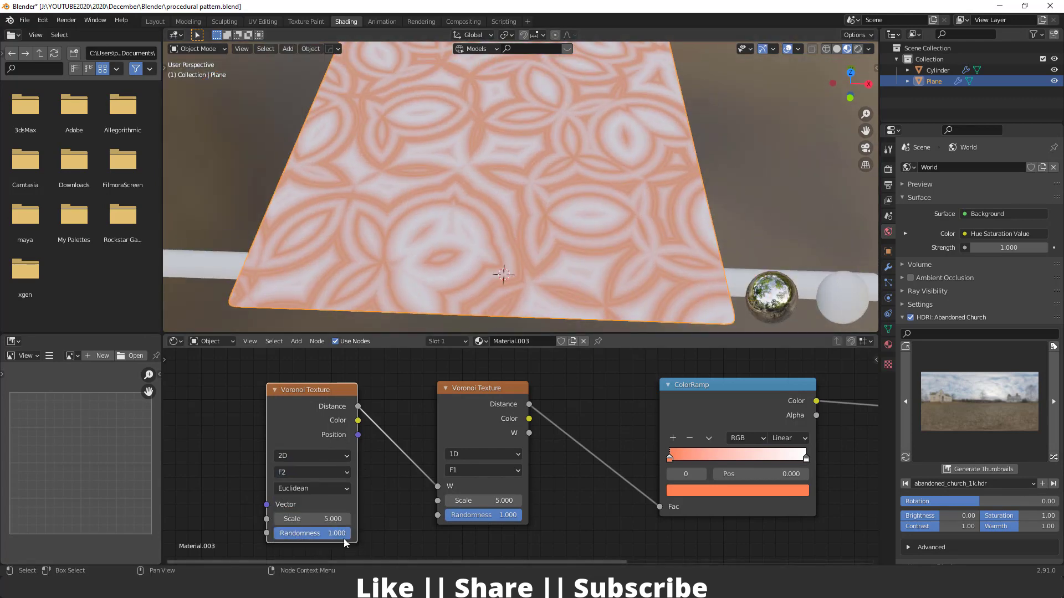
{"action": "left_click_drag", "start_coordinate": [312, 533], "coordinate": [266, 533]}
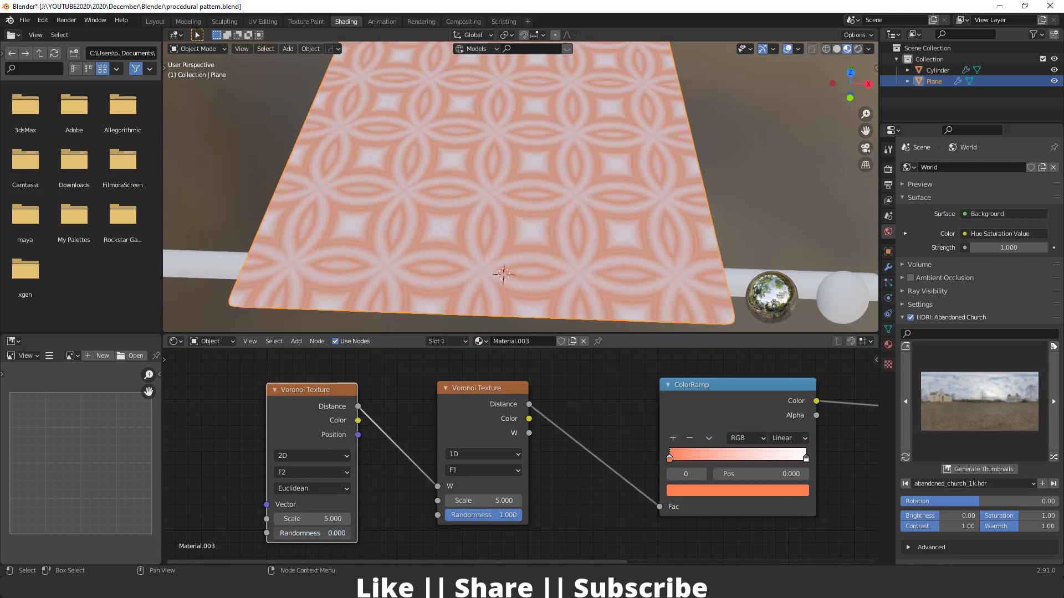
Raise the left Voronoi Scale to 8.8 and set the right Voronoi Randomness to 0.825
{"action": "middle_click_drag", "start_coordinate": [483, 185], "coordinate": [542, 220]}
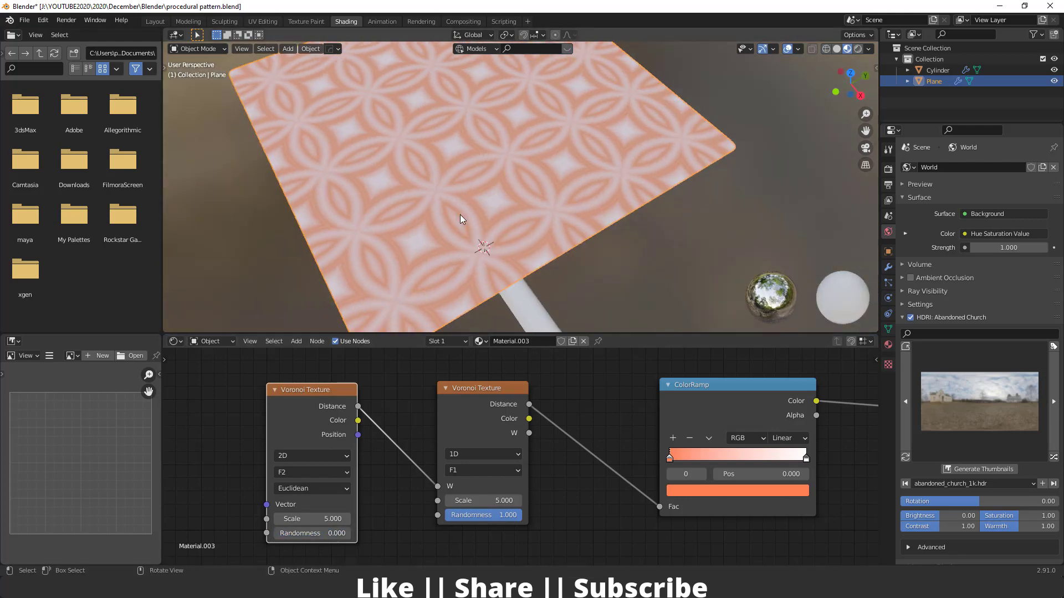
{"action": "scroll", "coordinate": [449, 215], "scroll_direction": "up", "scroll_amount": 3}
{"action": "mouse_move", "coordinate": [450, 215]}
{"action": "middle_mouse_down"}
{"action": "mouse_move", "coordinate": [594, 209]}
{"action": "mouse_move", "coordinate": [532, 233]}
{"action": "mouse_move", "coordinate": [459, 226]}
{"action": "middle_mouse_up"}
{"action": "scroll", "coordinate": [523, 217], "scroll_direction": "down", "scroll_amount": 5}
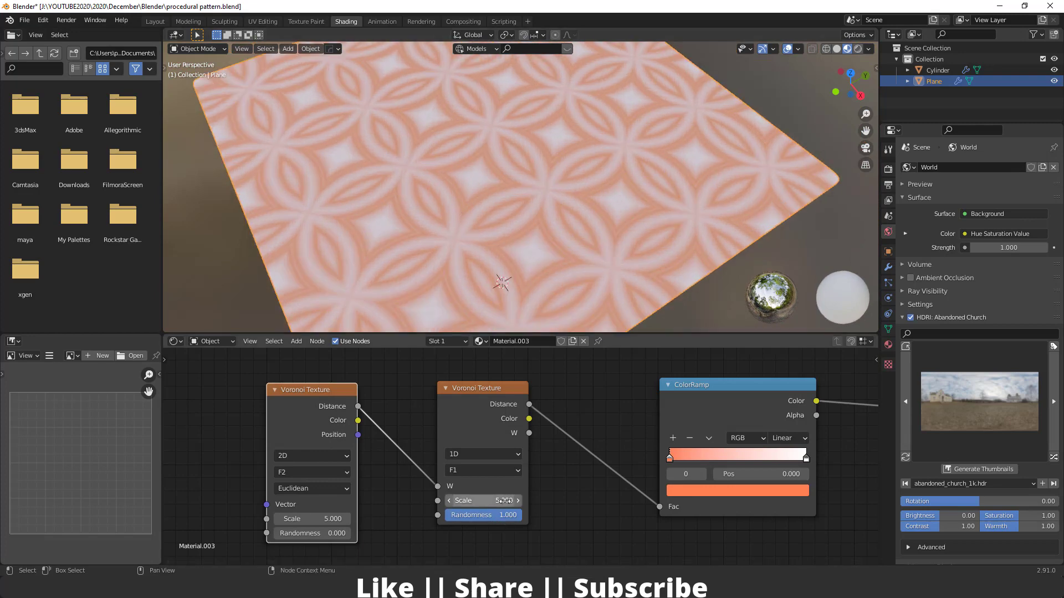
{"action": "left_click_drag", "start_coordinate": [314, 519], "coordinate": [379, 519]}
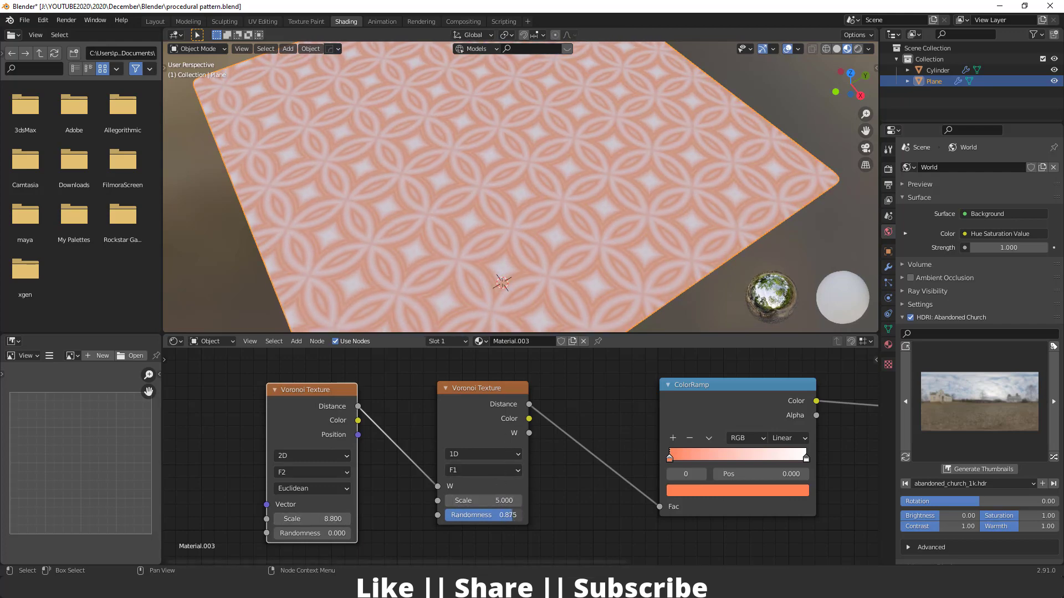
{"action": "left_click_drag", "start_coordinate": [496, 515], "coordinate": [509, 515]}
{"action": "middle_click_drag", "start_coordinate": [606, 434], "coordinate": [440, 438]}
Move the ColorRamp's white stop to about 0.373, leaving thin orange outlines on white
{"action": "scroll", "coordinate": [521, 449], "scroll_direction": "up", "scroll_amount": 2}
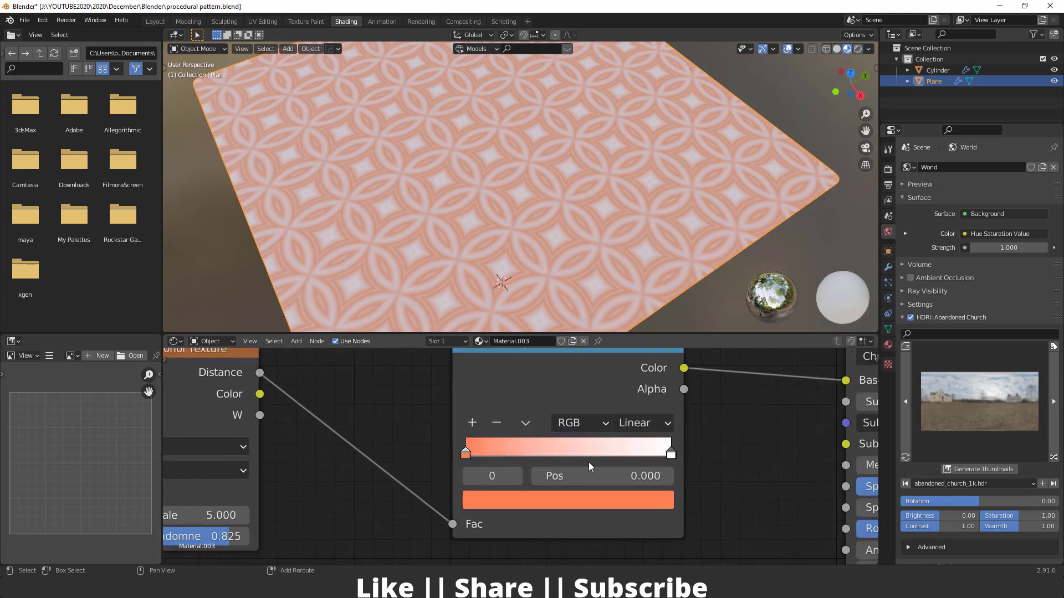
{"action": "left_click_drag", "start_coordinate": [643, 451], "coordinate": [499, 453]}
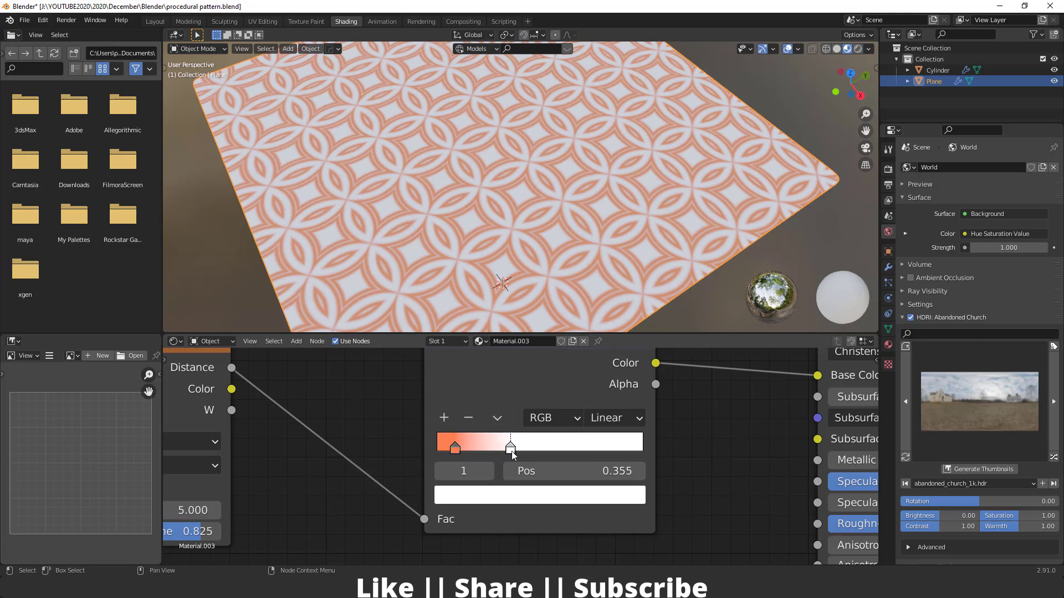
{"action": "scroll", "coordinate": [612, 250], "scroll_direction": "down", "scroll_amount": 3}
{"action": "scroll", "coordinate": [581, 198], "scroll_direction": "up", "scroll_amount": 5}
{"action": "middle_click_drag", "start_coordinate": [580, 197], "coordinate": [551, 271]}
{"action": "scroll", "coordinate": [551, 270], "scroll_direction": "down", "scroll_amount": 6}
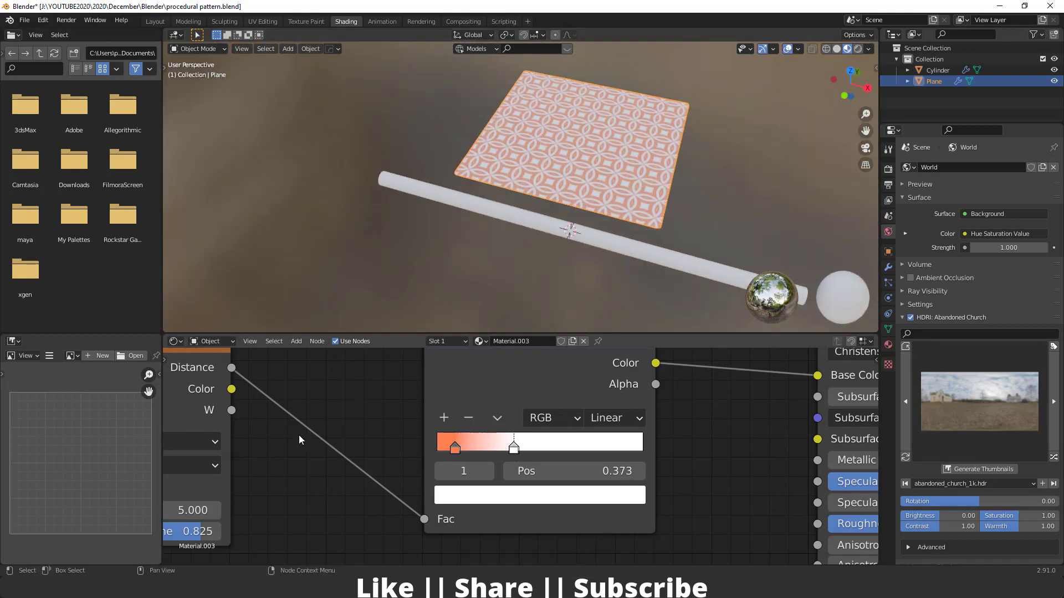